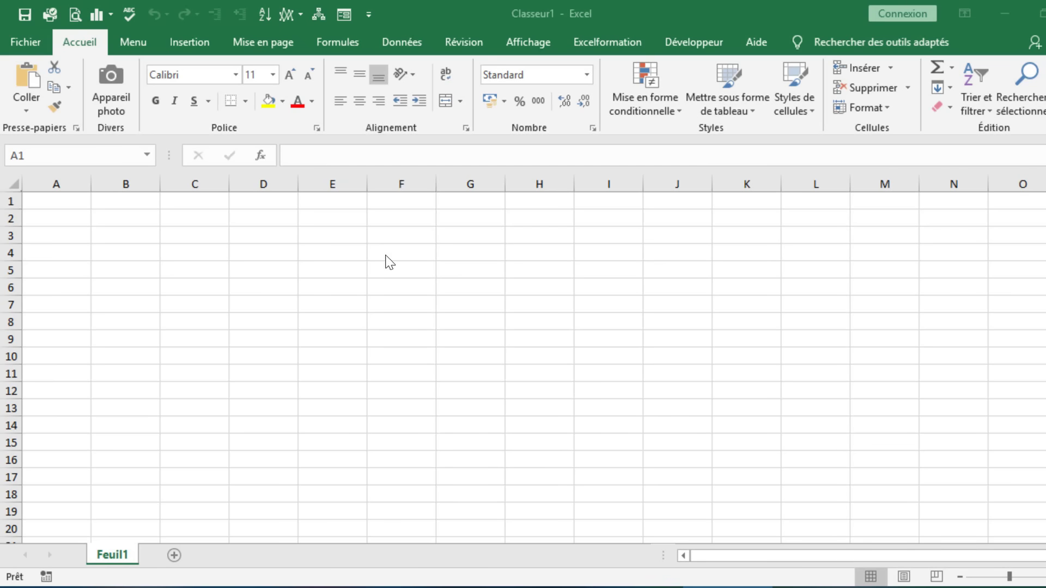
Add a new worksheet to the workbook and select cell B2 on it
left_click(174, 555)
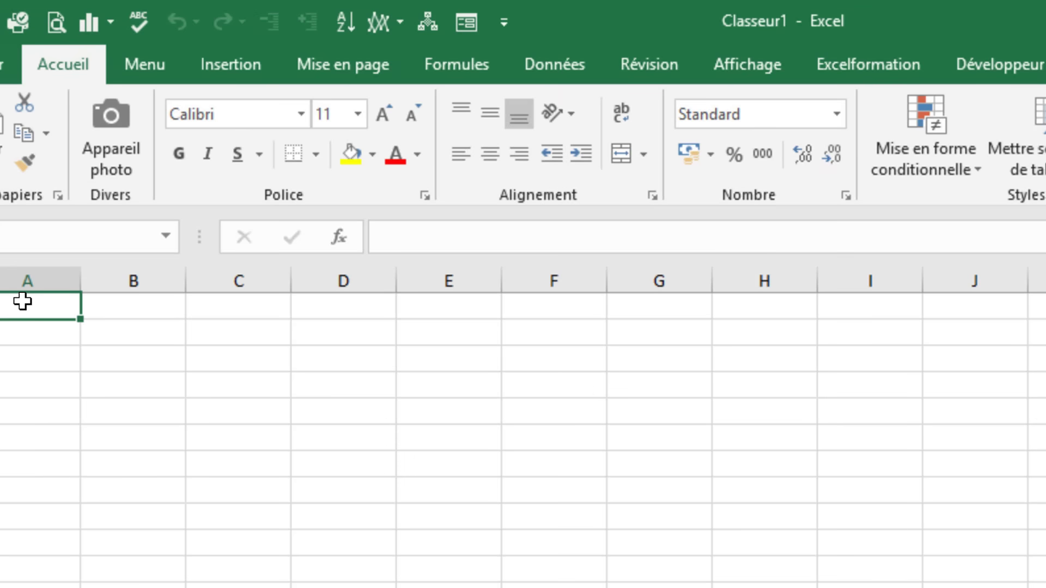
left_click(24, 338)
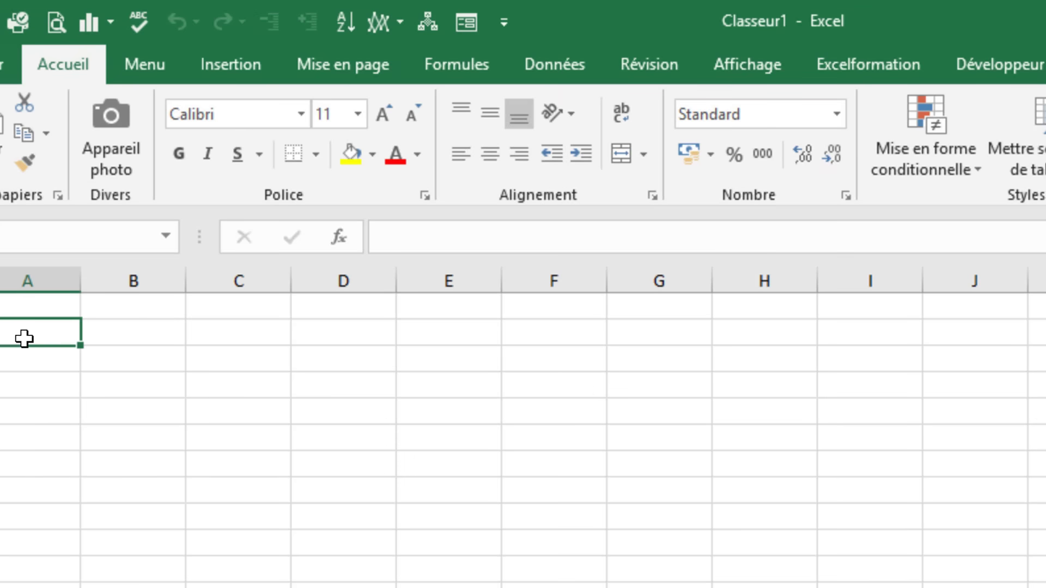
left_click(134, 328)
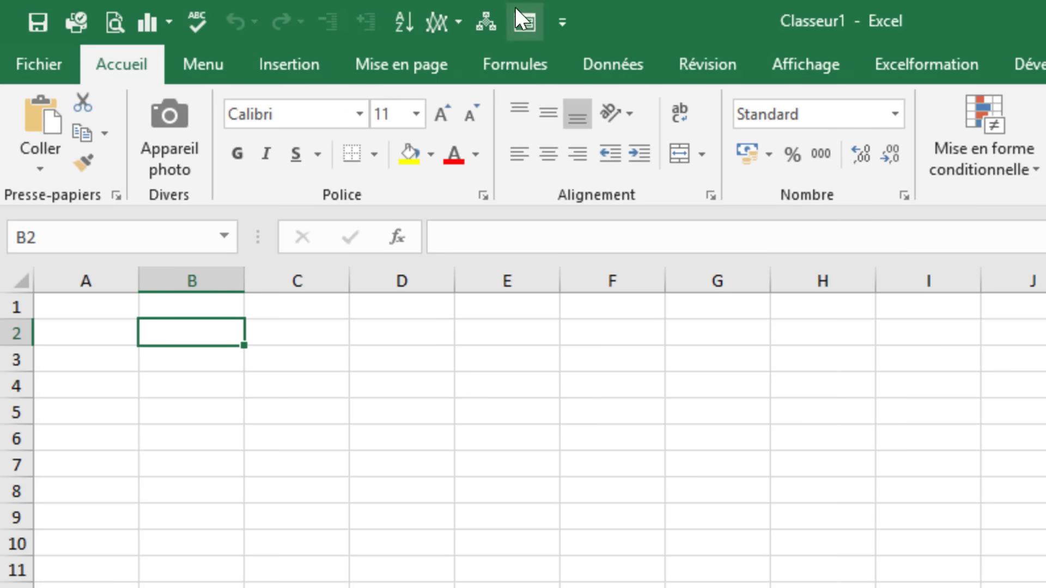
Show the Quick Access Toolbar below the ribbon and restore it to its place above the ribbon
left_click(562, 21)
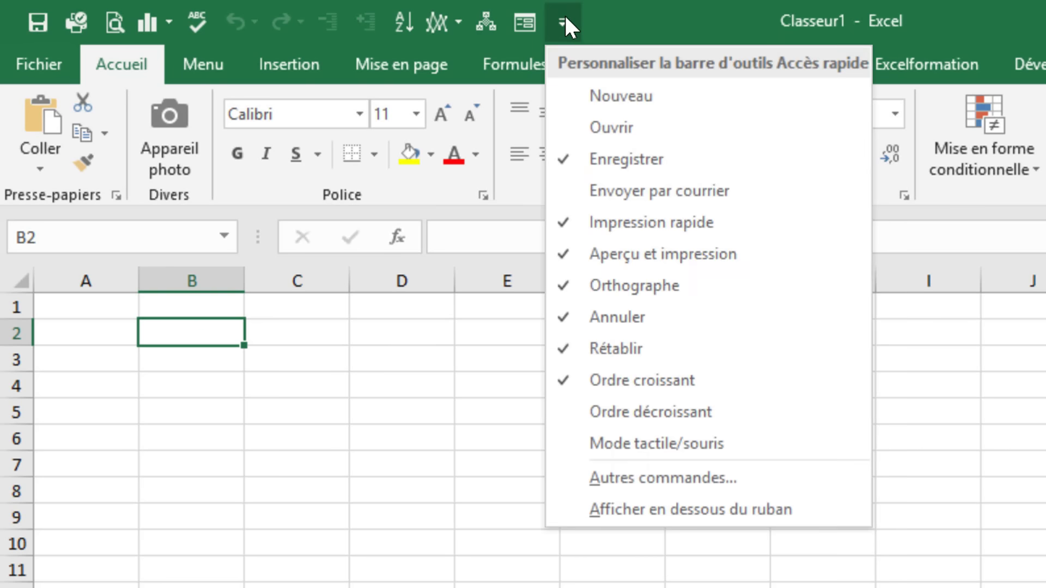
left_click(659, 510)
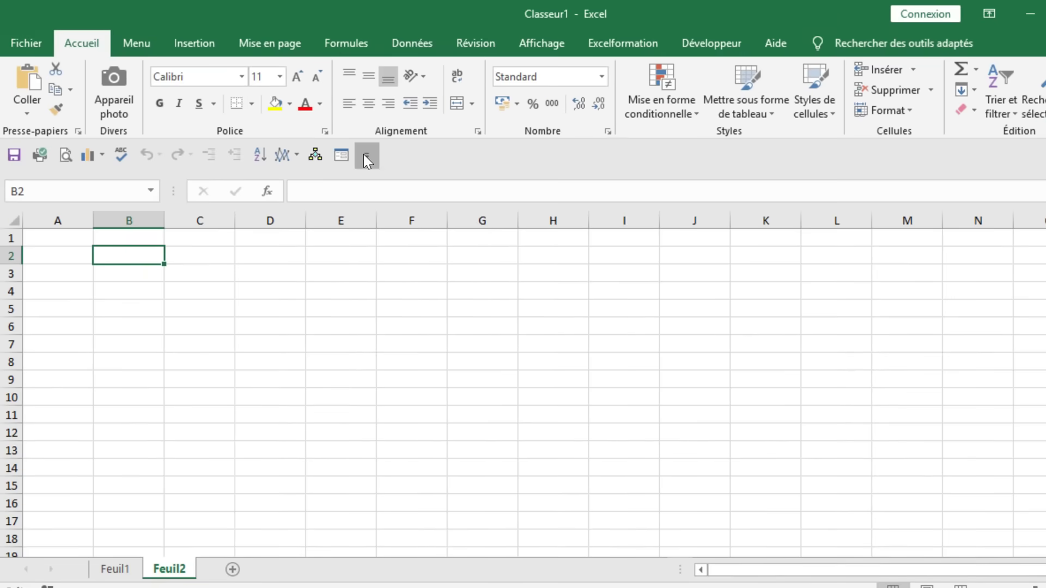
left_click(406, 173)
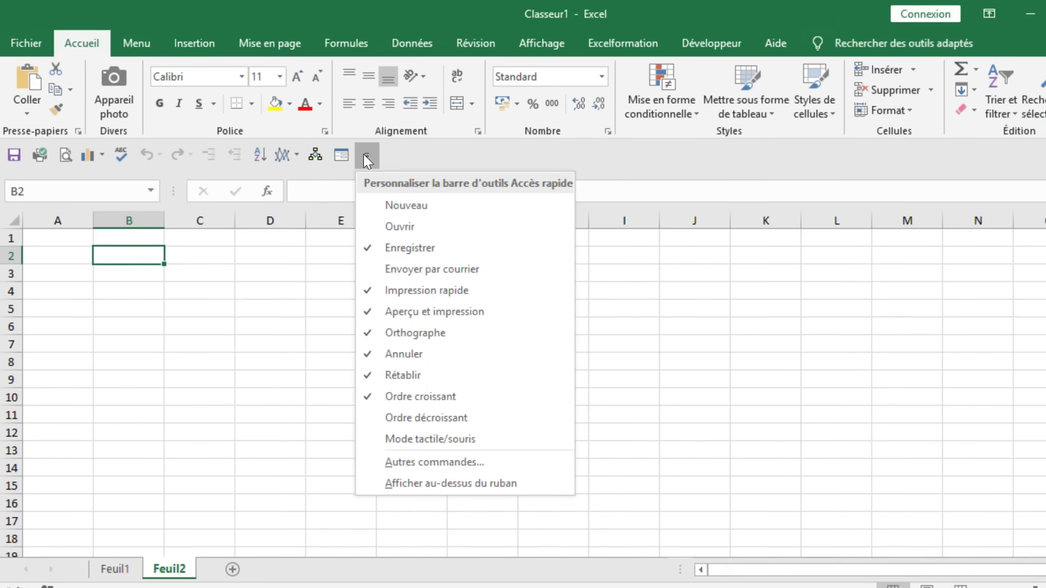
left_click(414, 481)
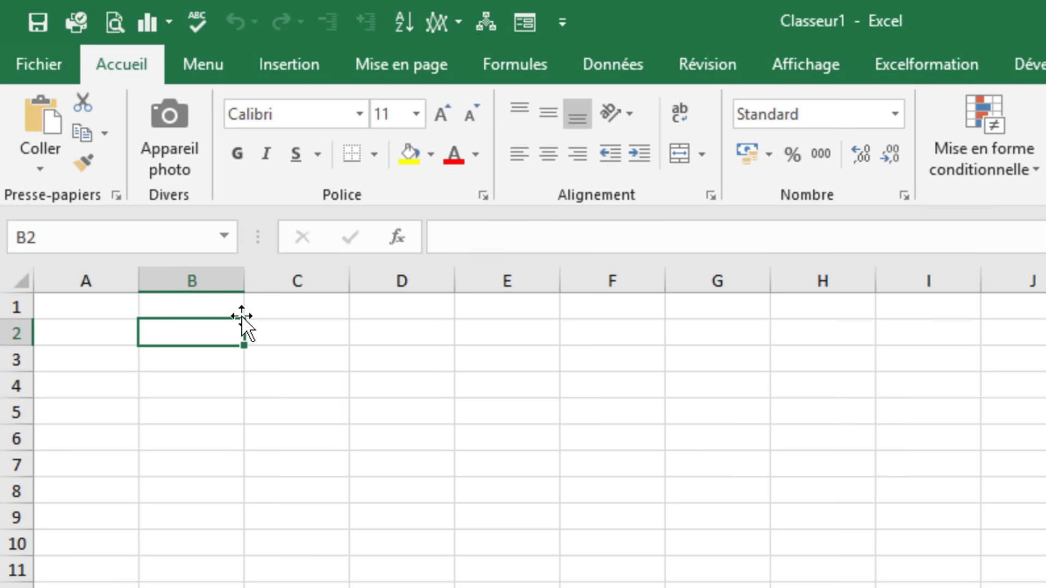
Enter the title "Ventes par région :" in cell A1 and check the contents of cells A1 and B1
left_click(75, 306)
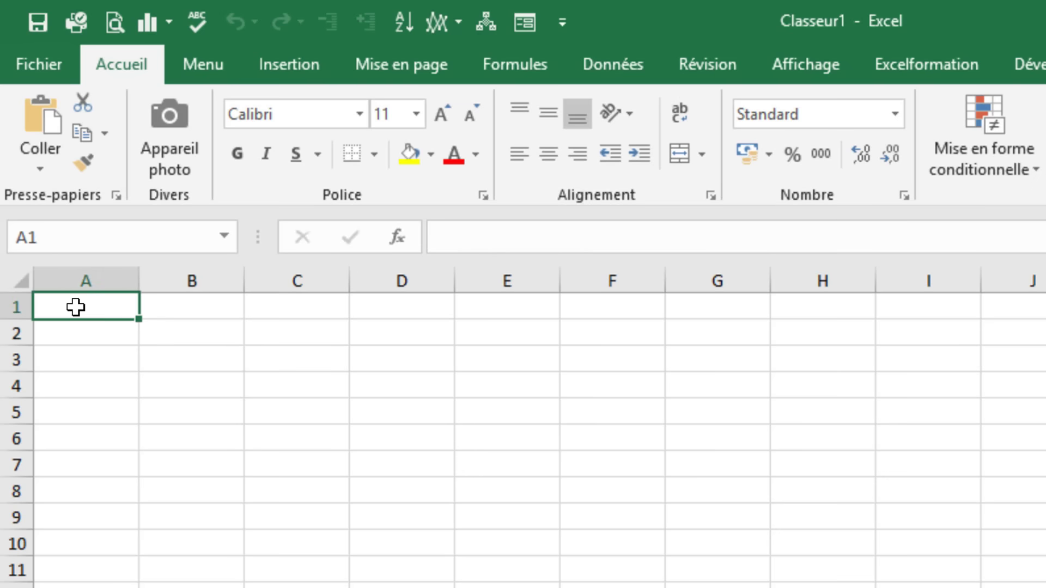
type("=")
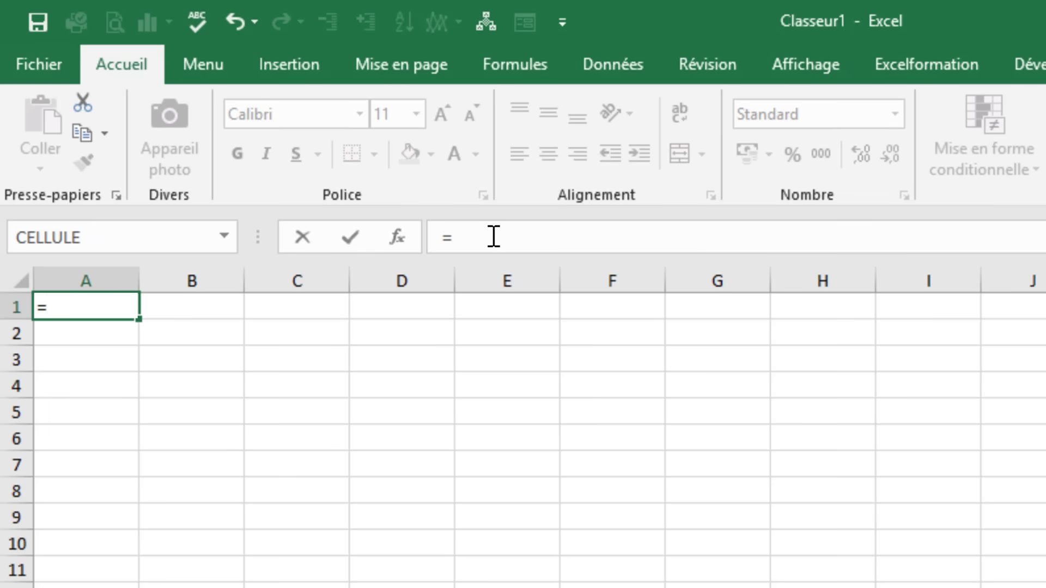
key("Escape")
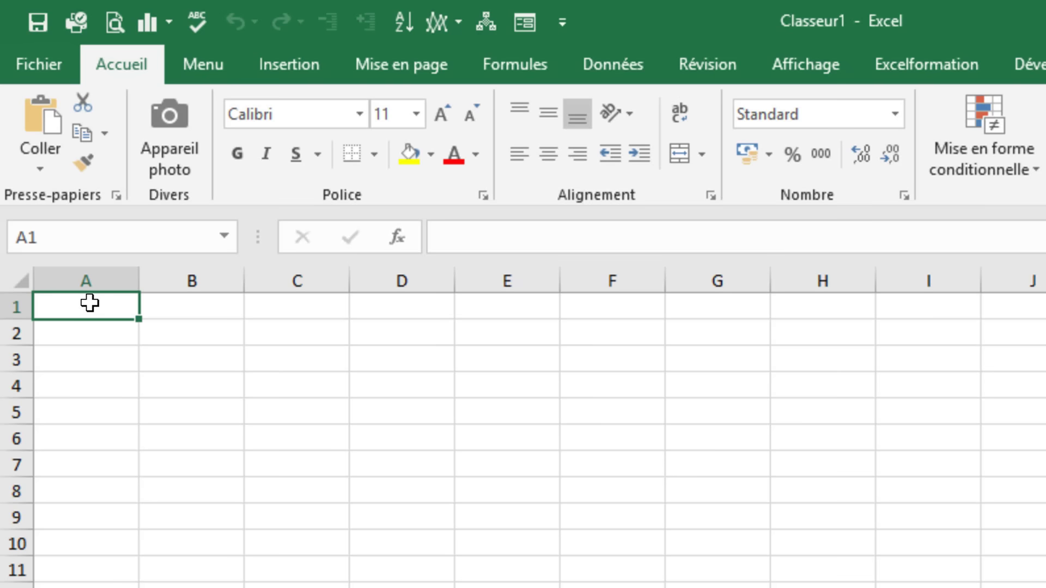
type("V")
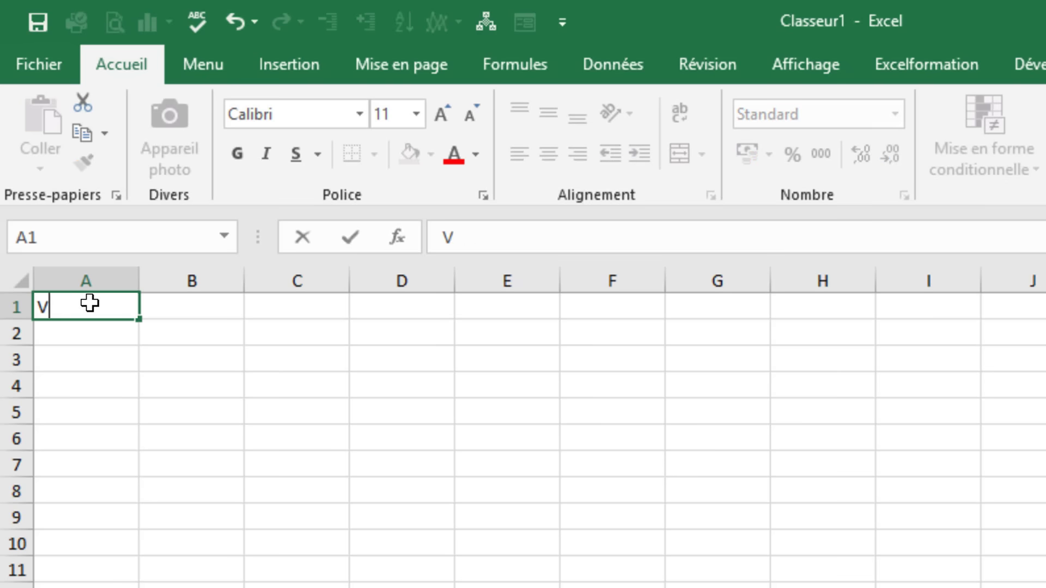
type("entes")
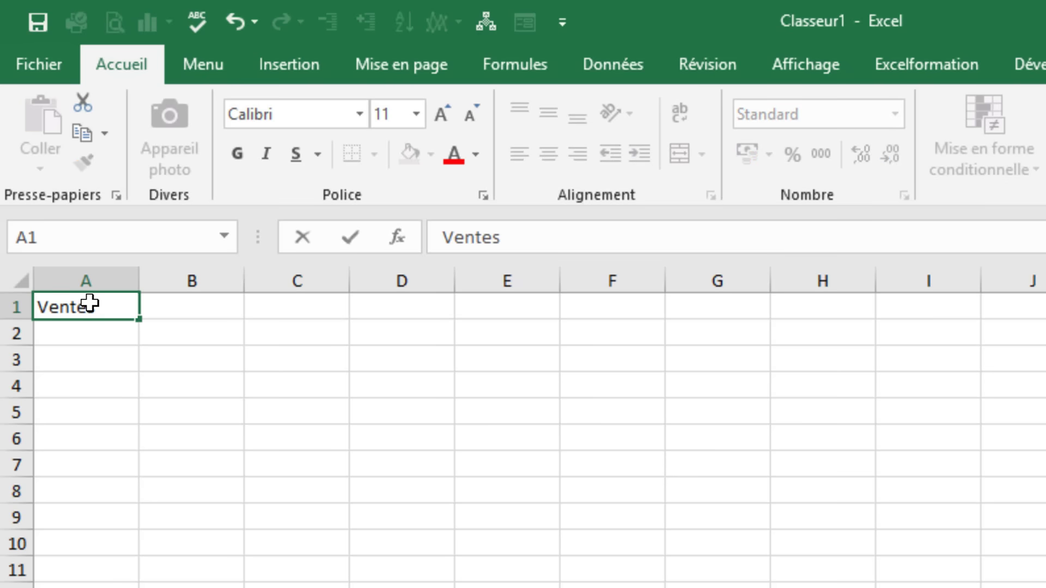
type(" par région :")
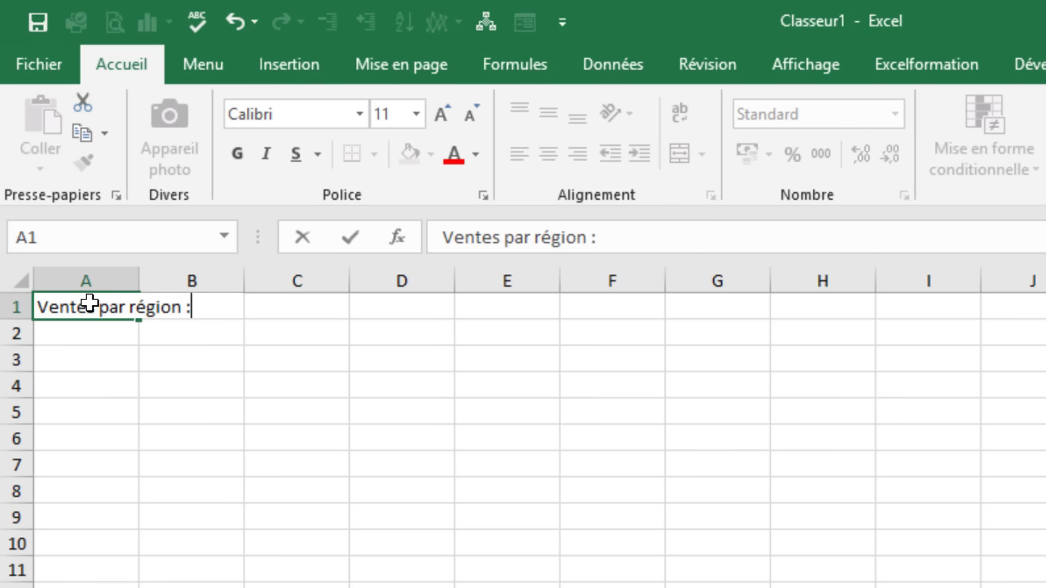
key("Return")
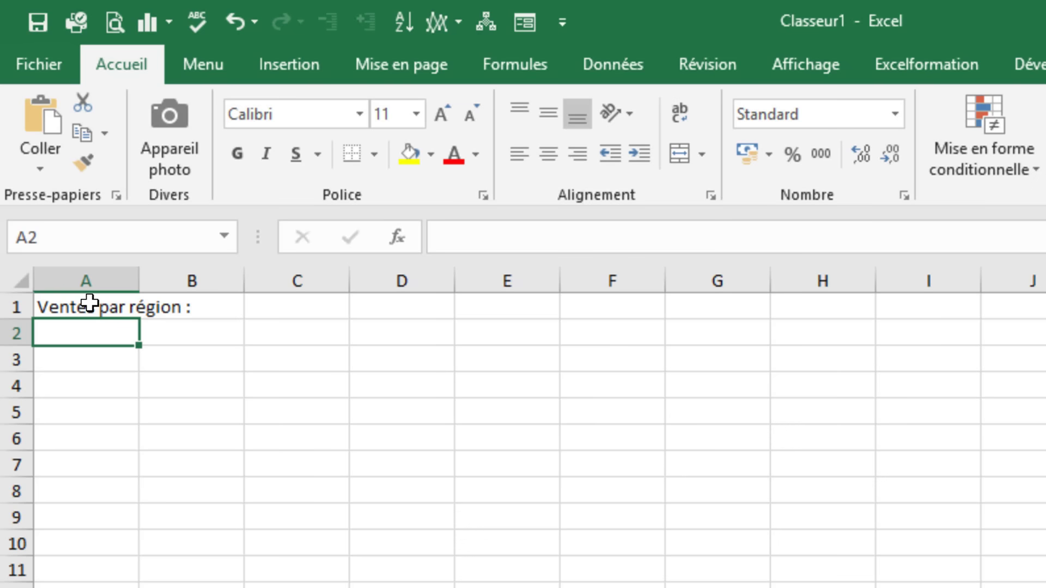
left_click(89, 303)
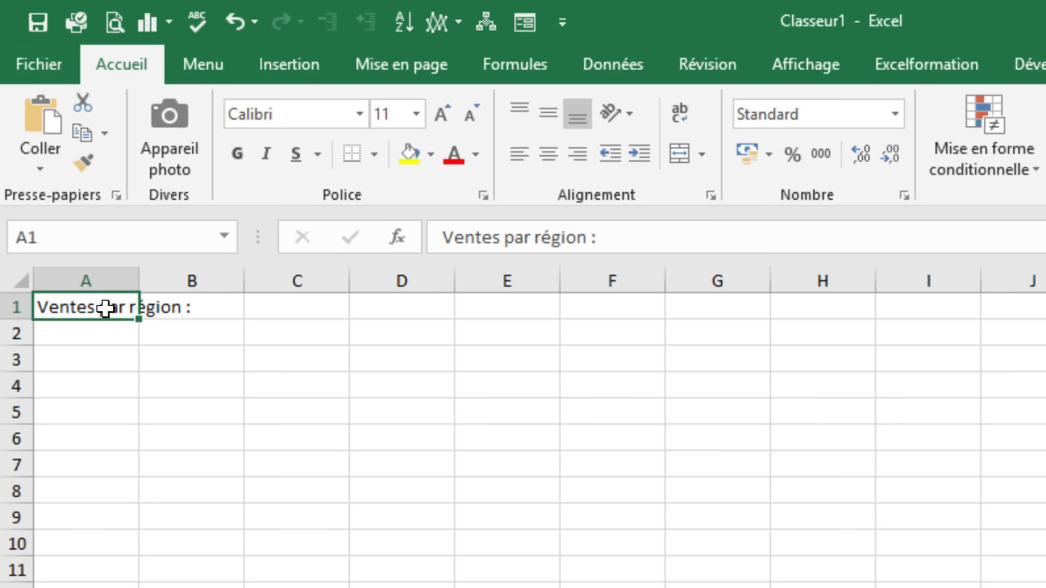
key("Right")
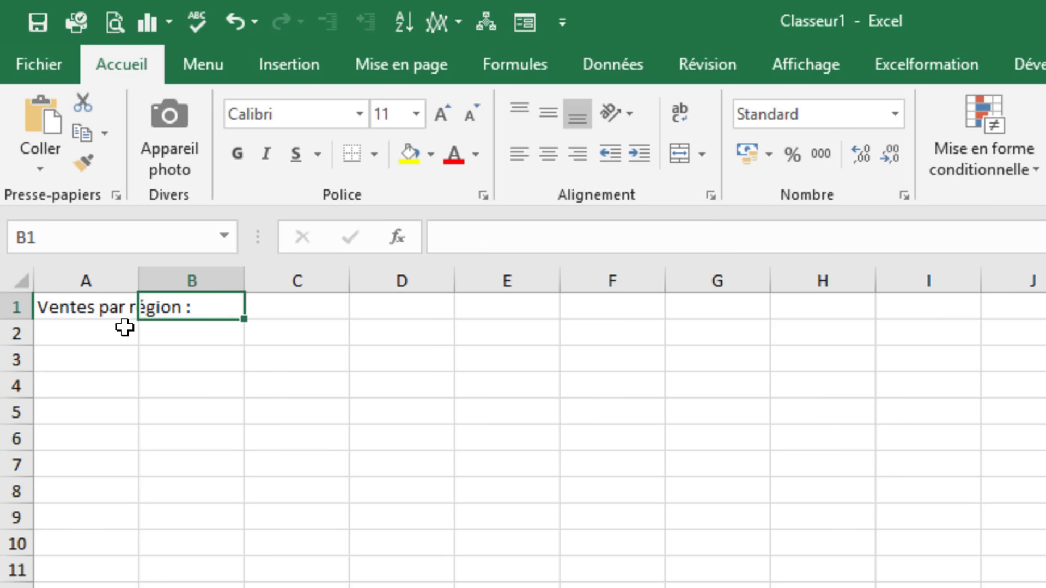
Enter the region names Nord, Sud, Est and Ouest in cells A2 to A5
left_click(124, 327)
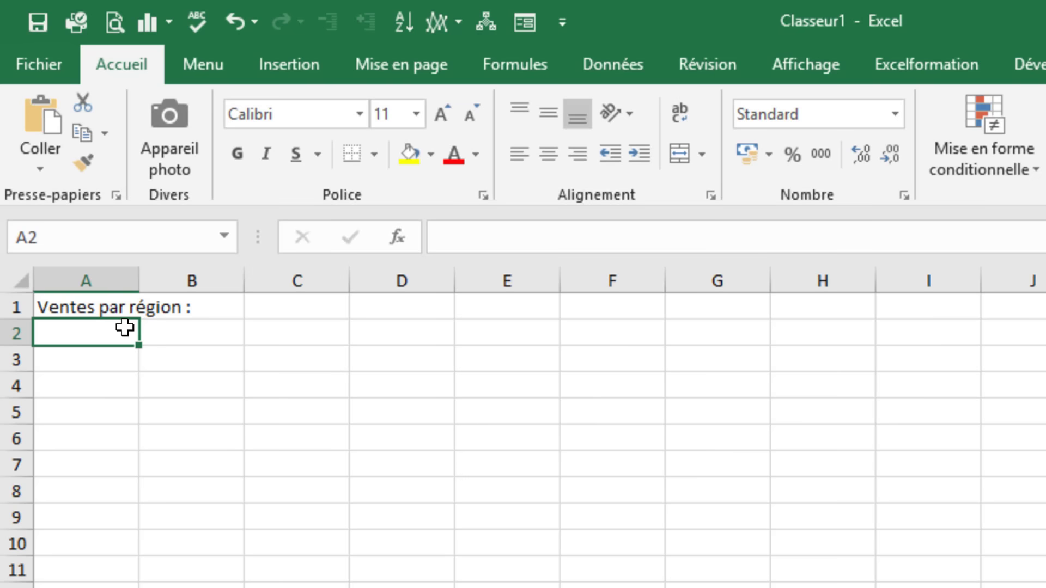
type("Nord")
key("Return")
type("Sud")
key("Return")
type("Est")
key("Return")
type("Ouest")
key("Return")
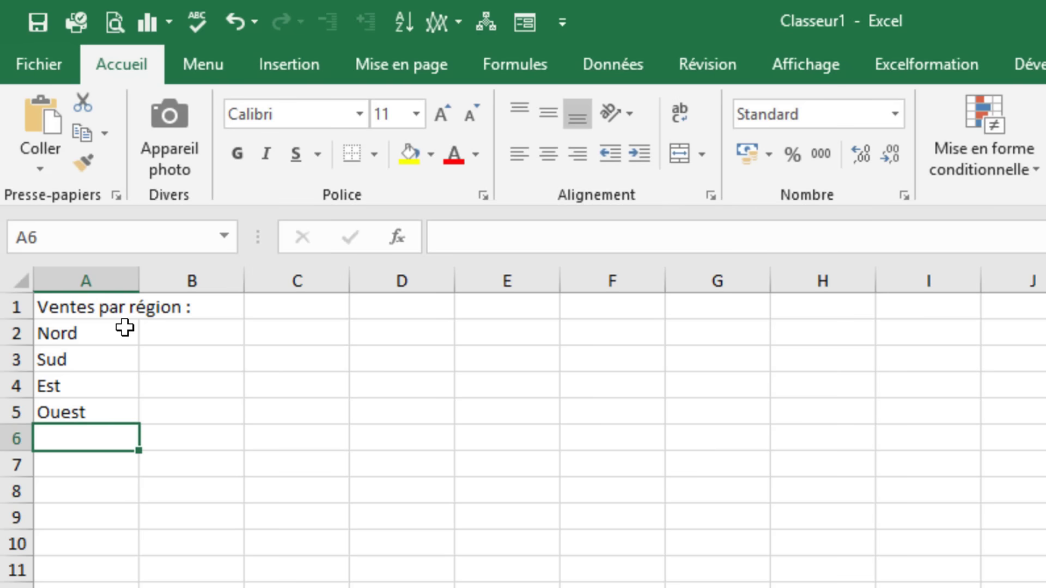
Enter the sales amounts 12540, 84521, 6587 and 53254 in cells B2 to B5 beside their regions
left_click(193, 331)
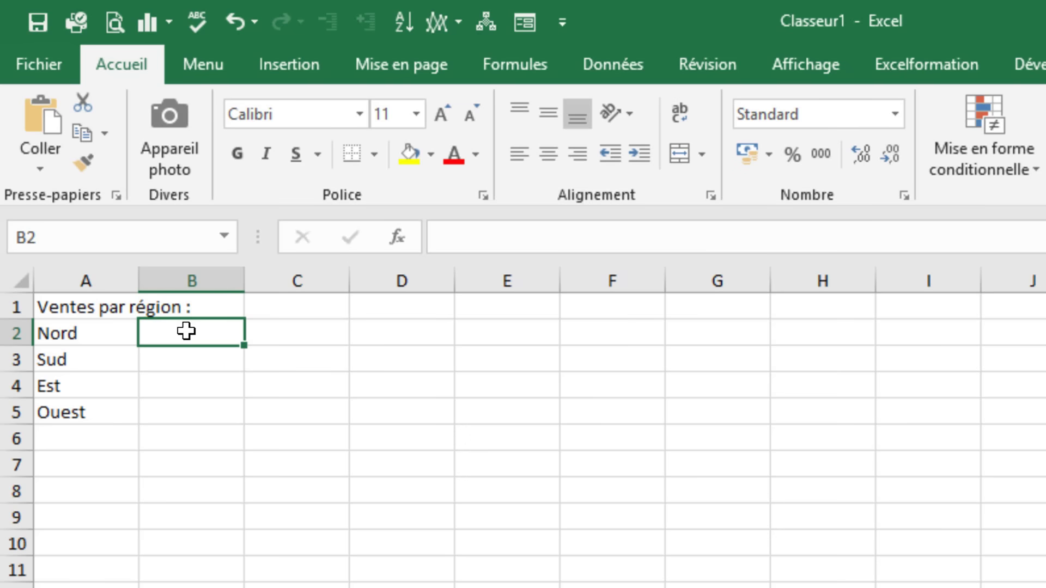
type("12")
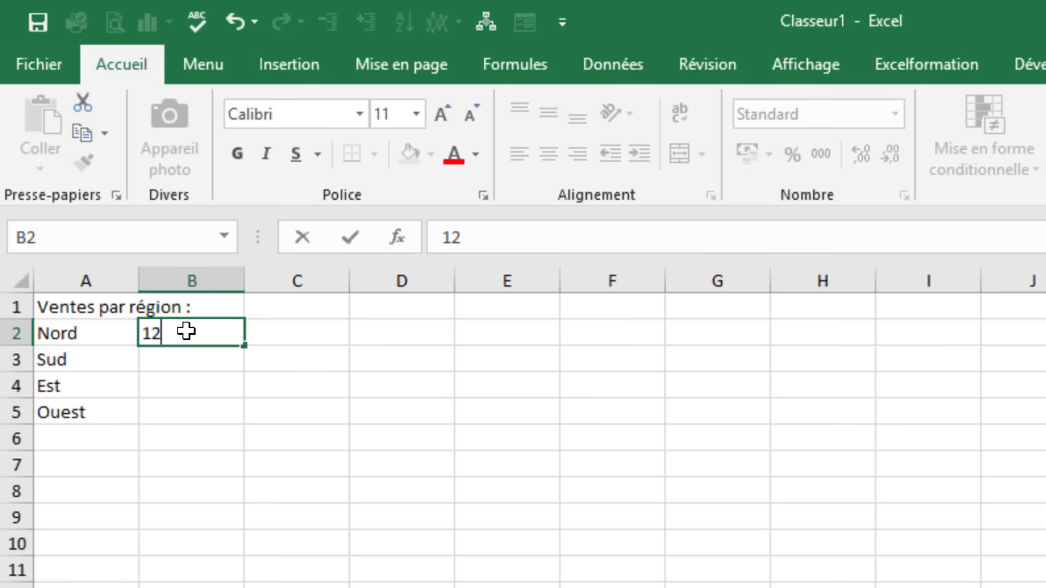
type("540")
key("Return")
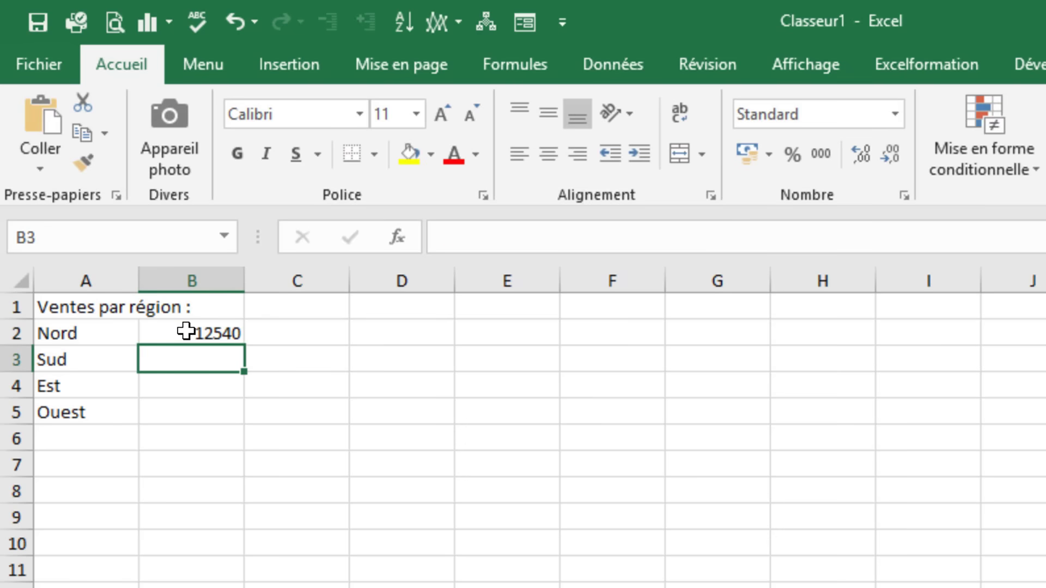
type("84521")
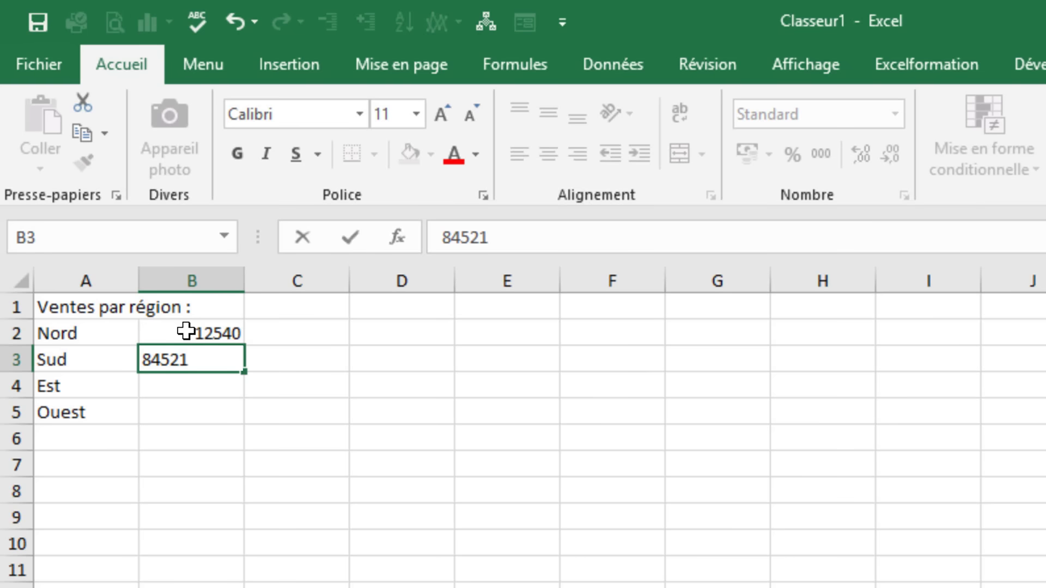
key("Return")
type("6587")
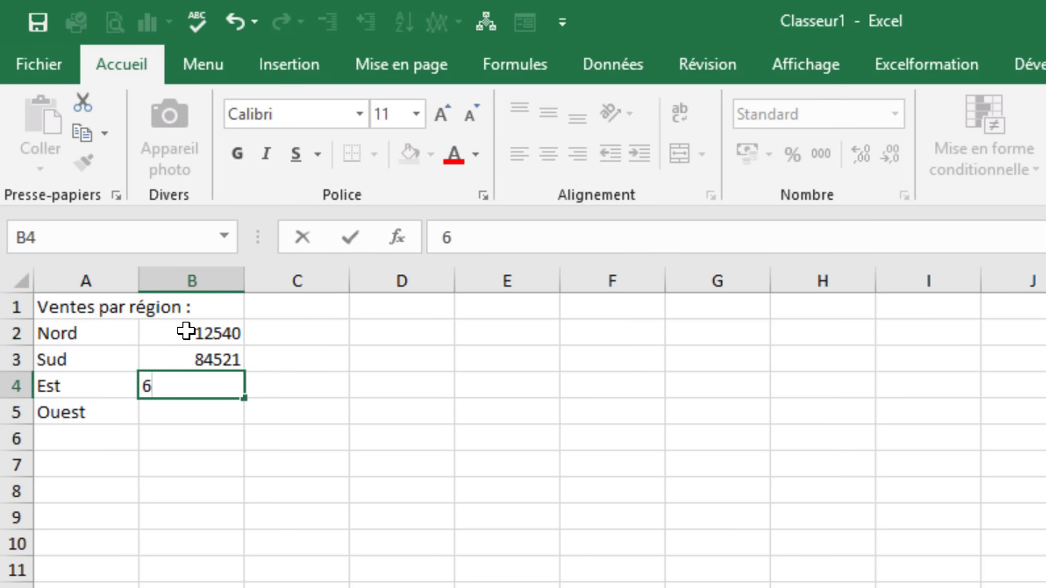
key("Return")
type("53")
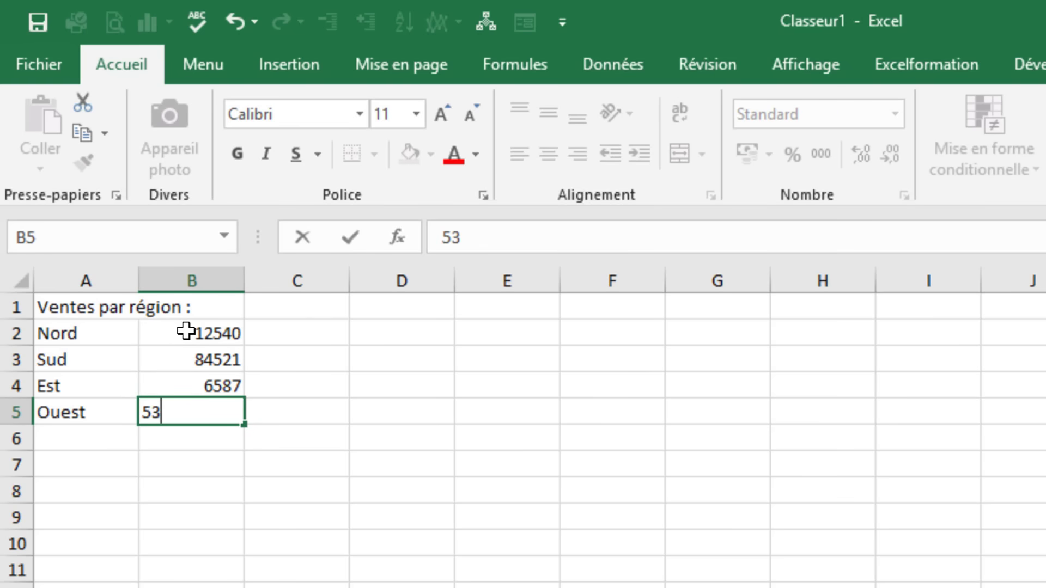
type("254")
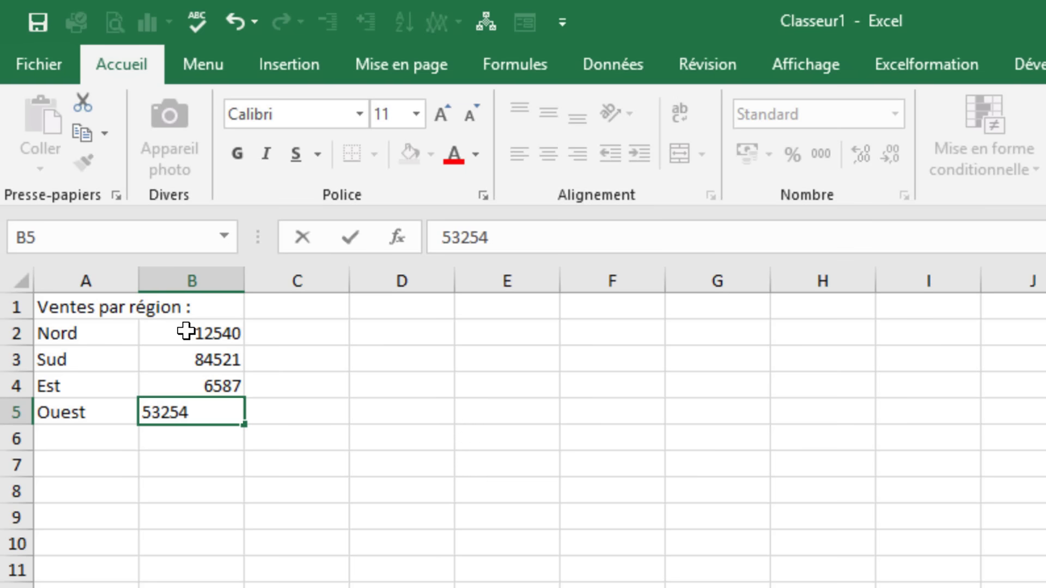
key("Return")
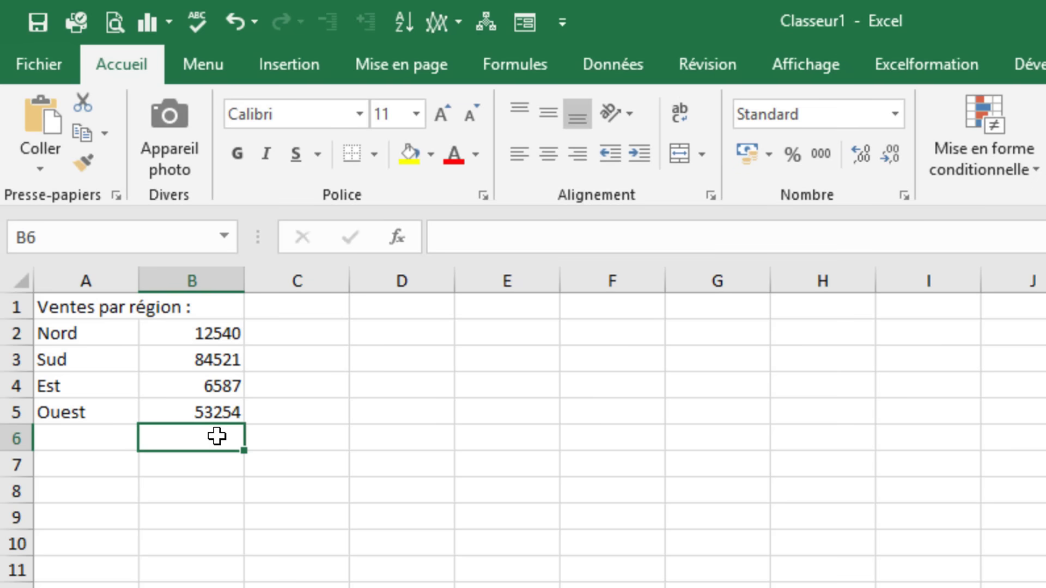
Total the sales in cell B6 with the typed-in values formula =12540+84521+6587+53254
type("=")
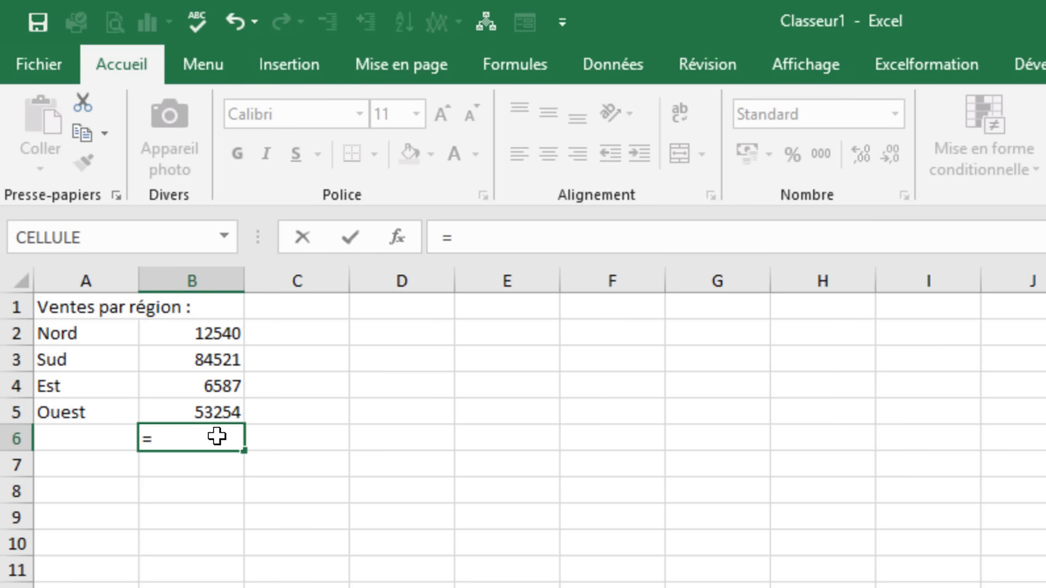
type("12540+84521+65")
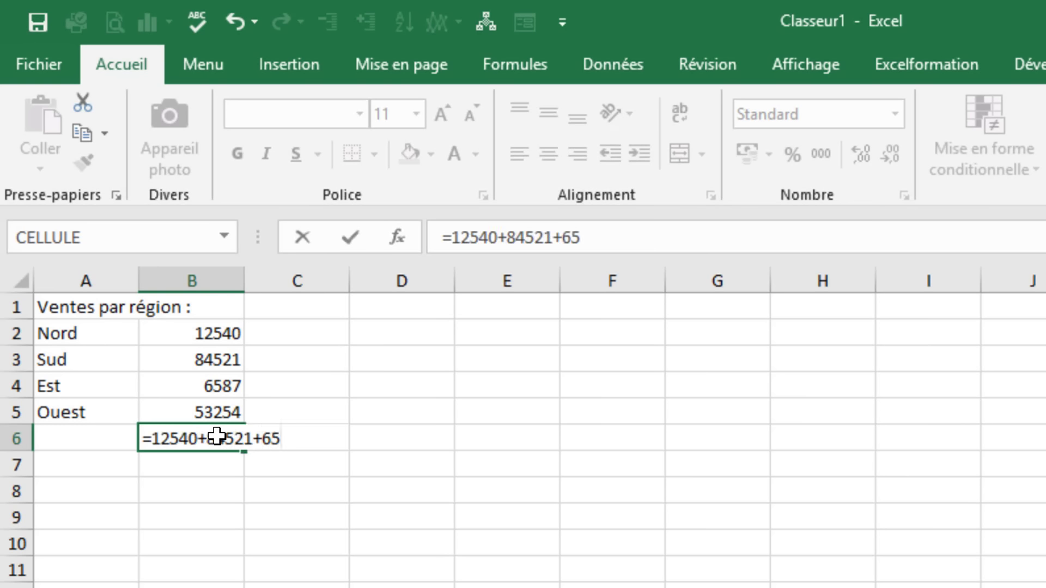
type("87+53254")
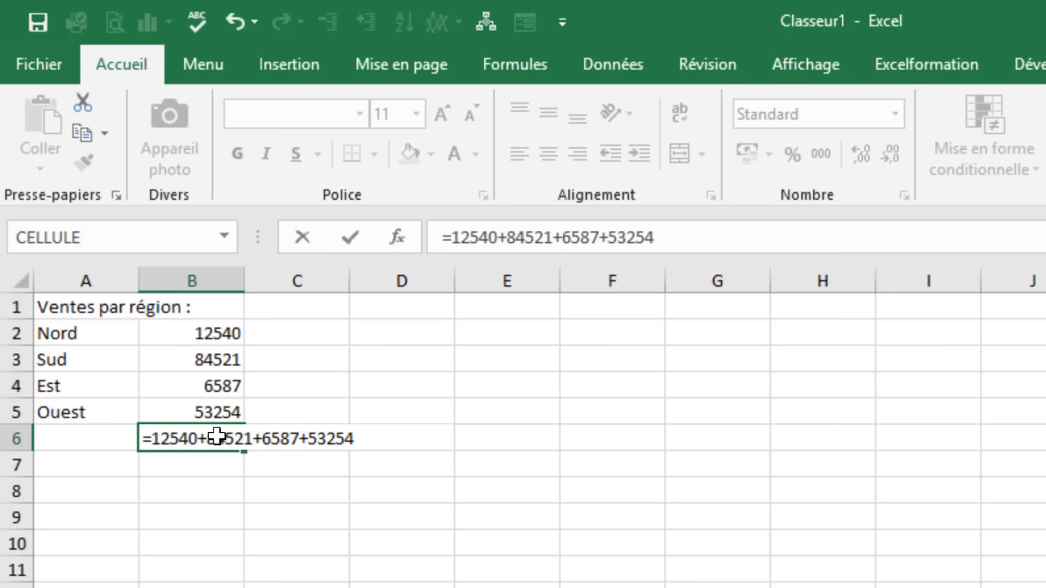
key("ctrl+Return")
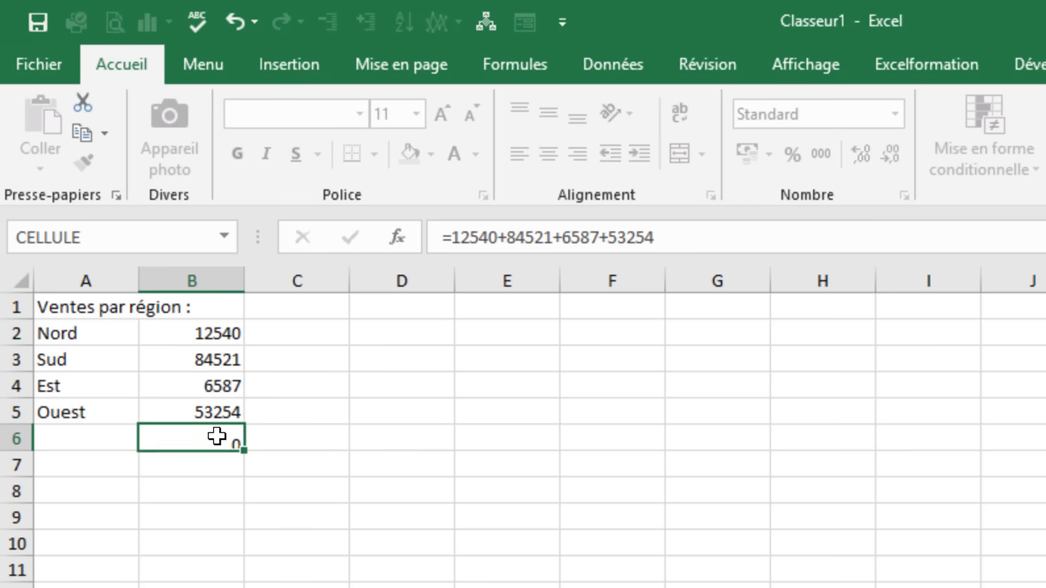
key("Return")
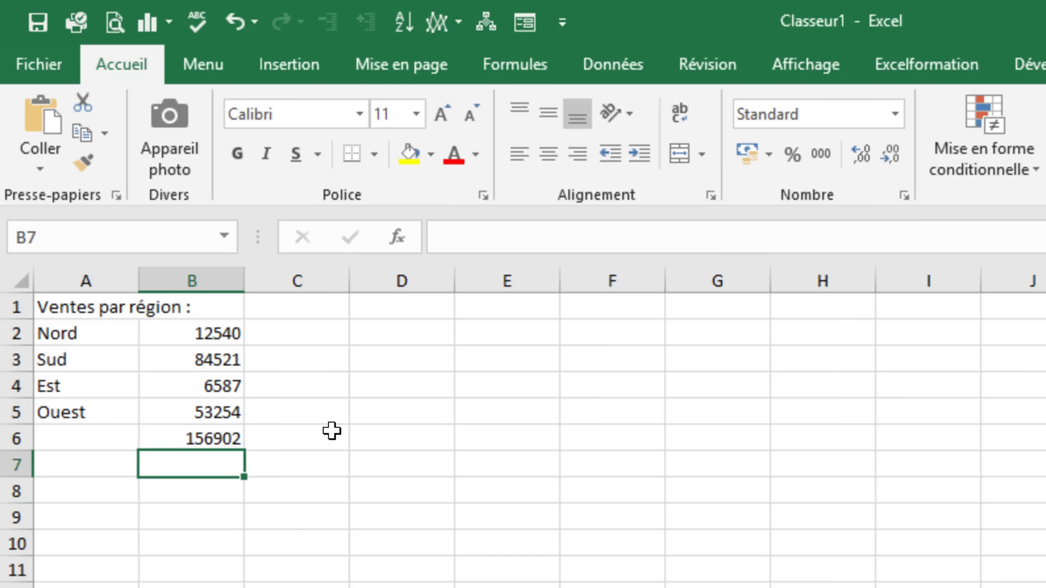
Set the Est sales amount in cell B4 to 13000 and inspect the formula of the total in B6
left_click(225, 385)
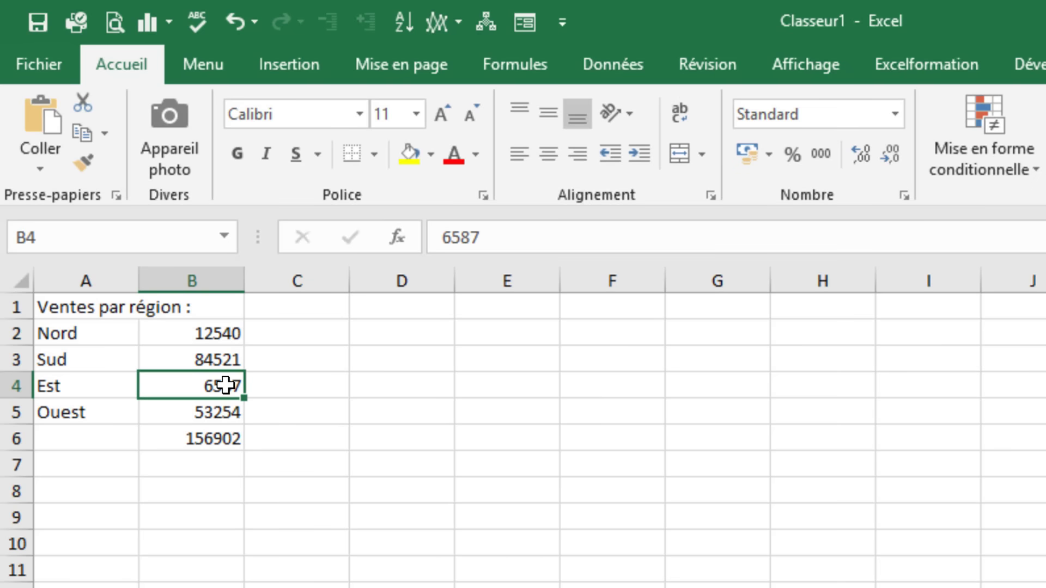
type("13000")
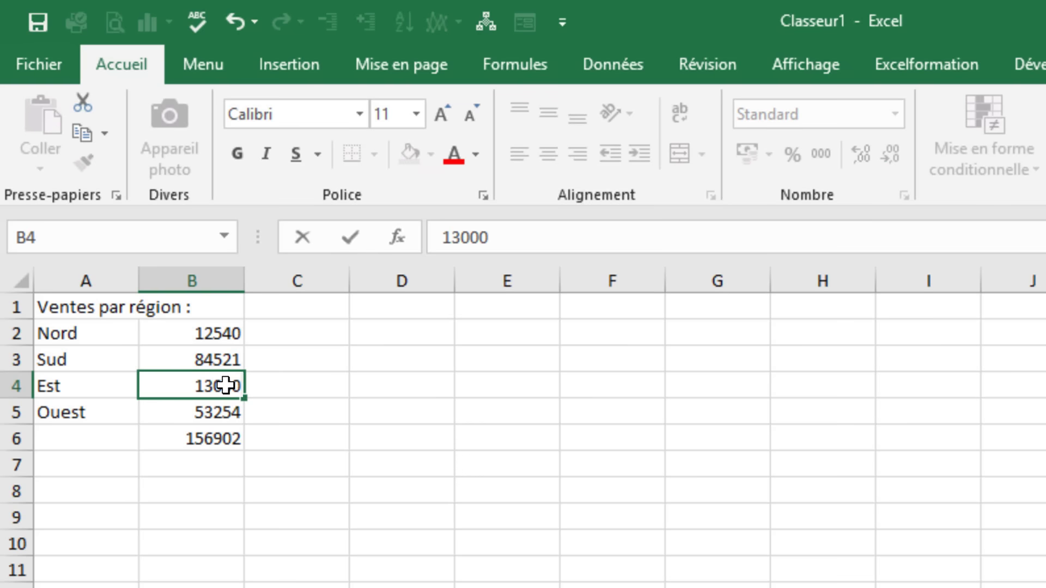
key("Return")
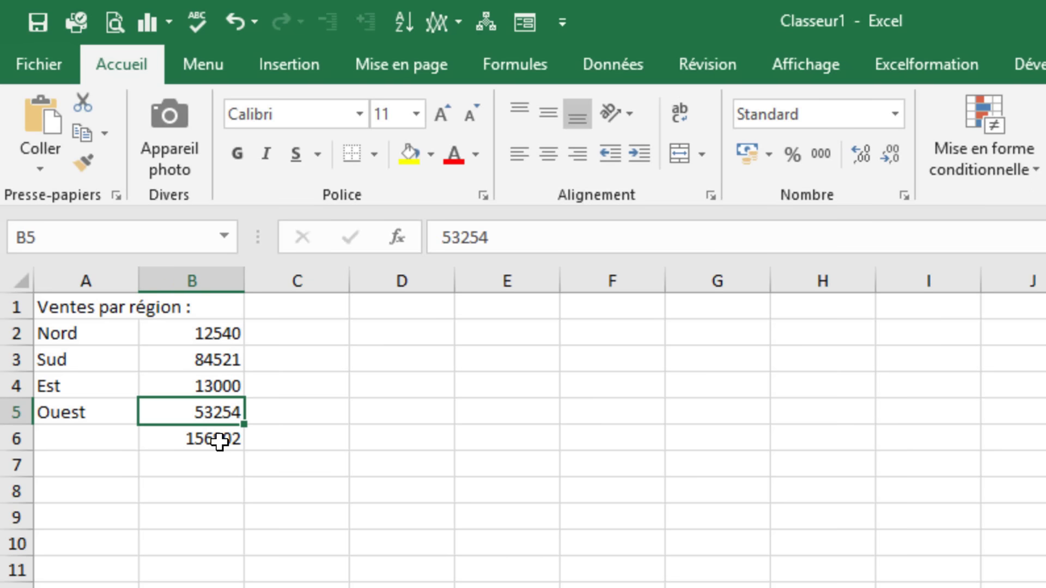
left_click(219, 442)
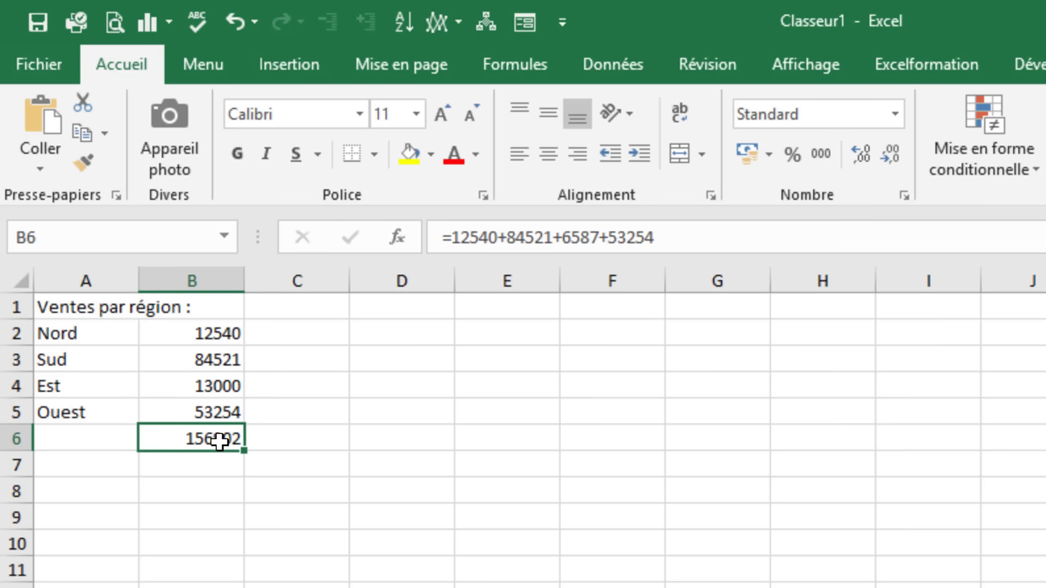
Replace the total in cell B6 with the cell-reference formula =B2+B3+B4+B5
type("=")
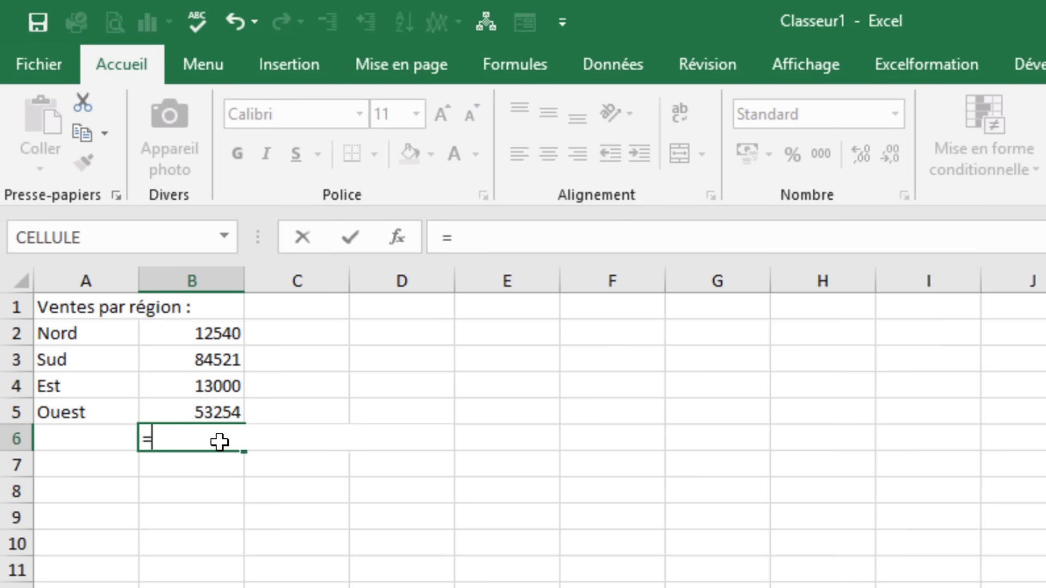
left_click(216, 332)
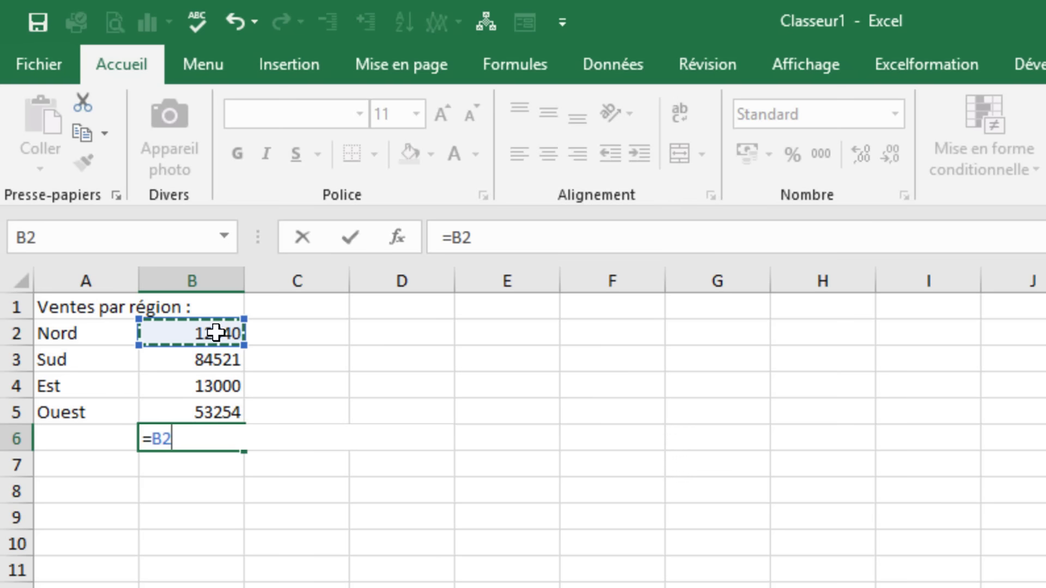
type("+")
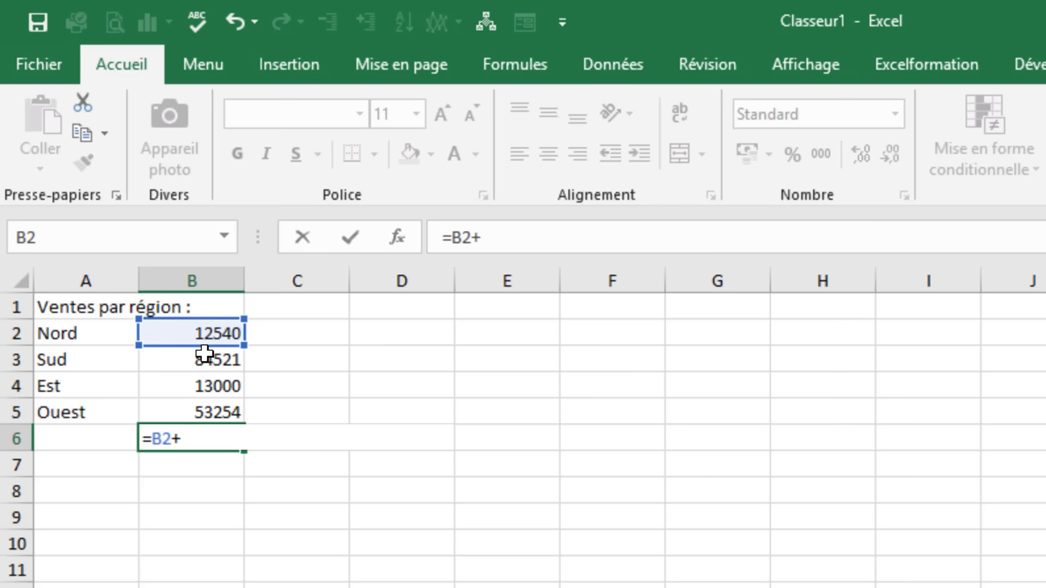
left_click(204, 359)
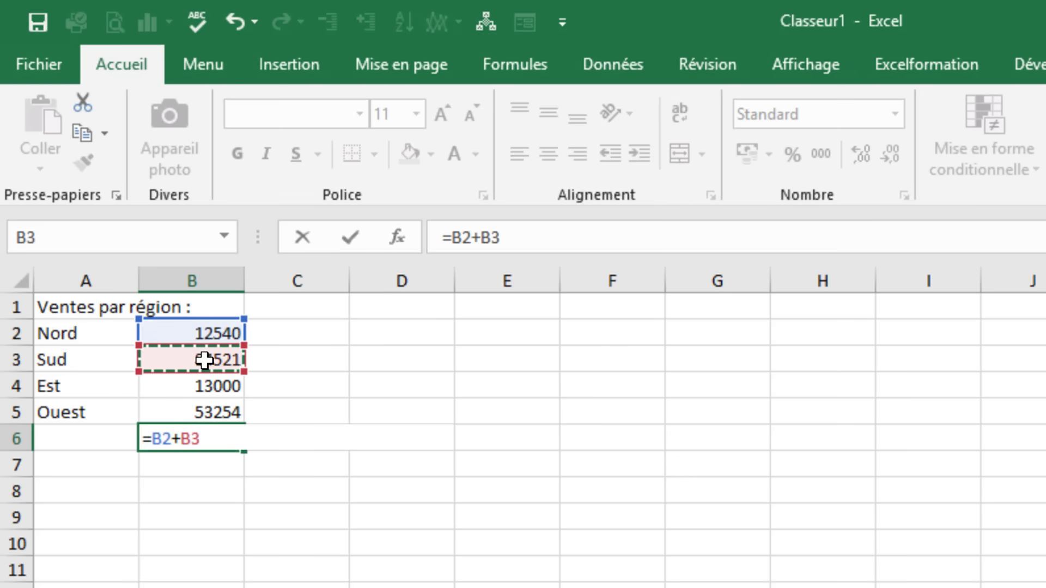
type("+")
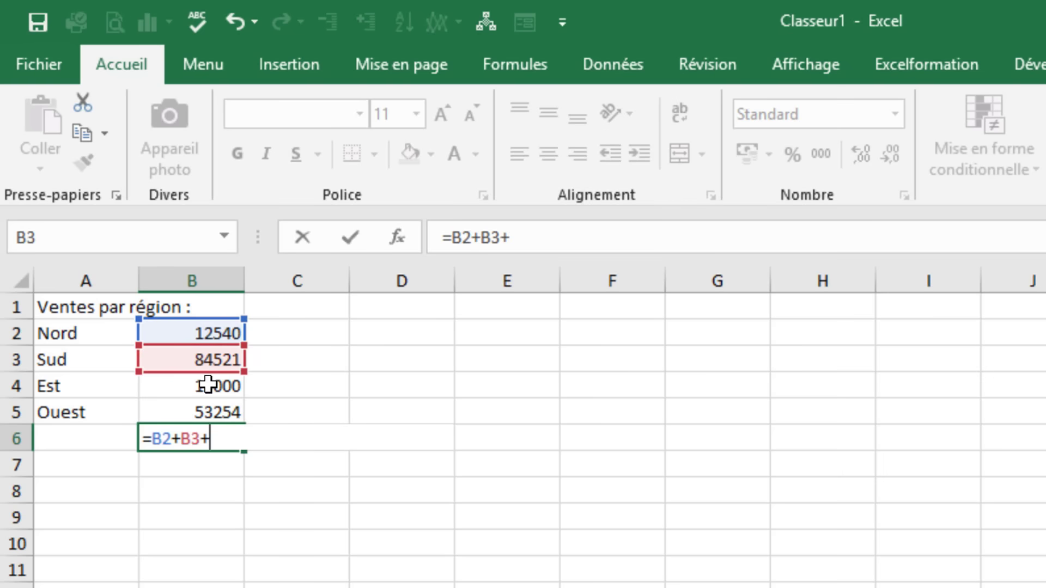
left_click(208, 384)
type("+")
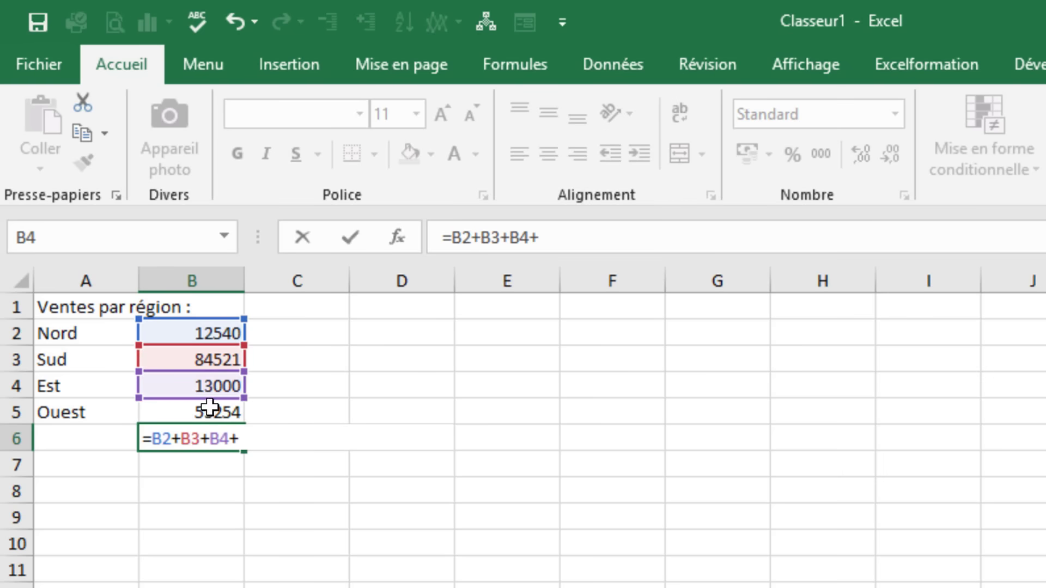
left_click(210, 409)
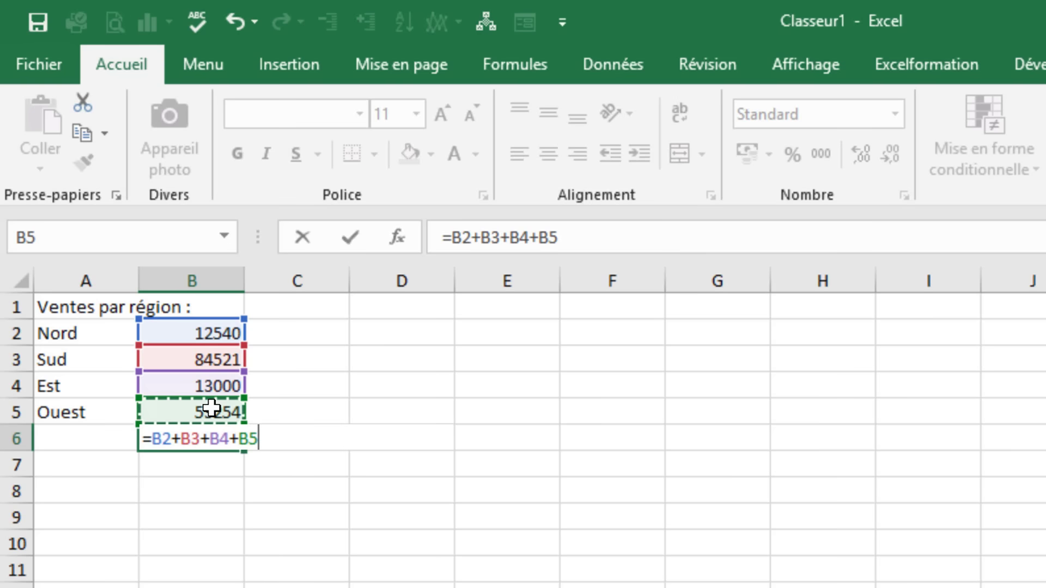
key("Return")
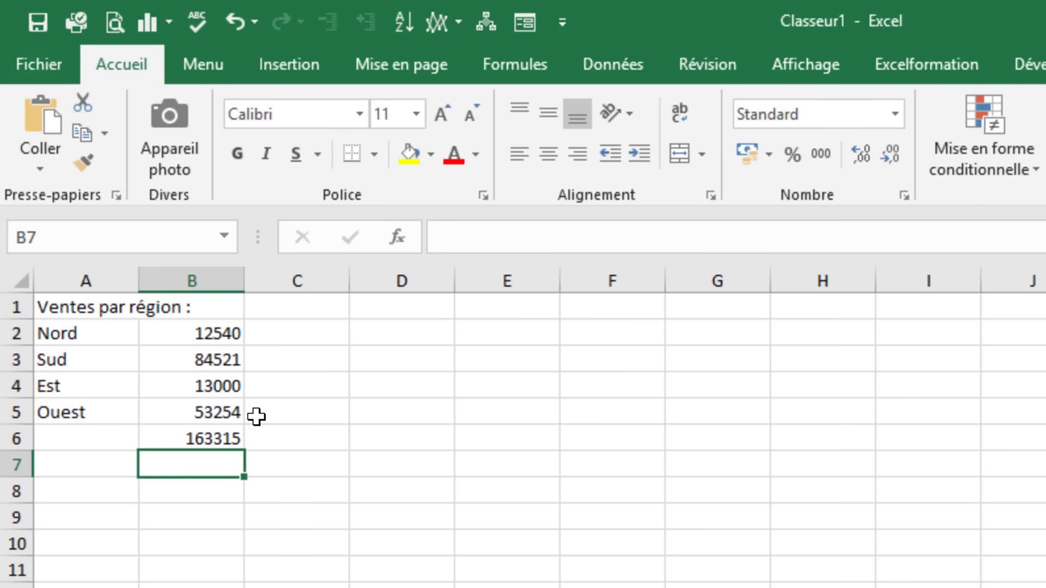
Set the Nord sales amount in cell B2 to 25000
left_click(215, 329)
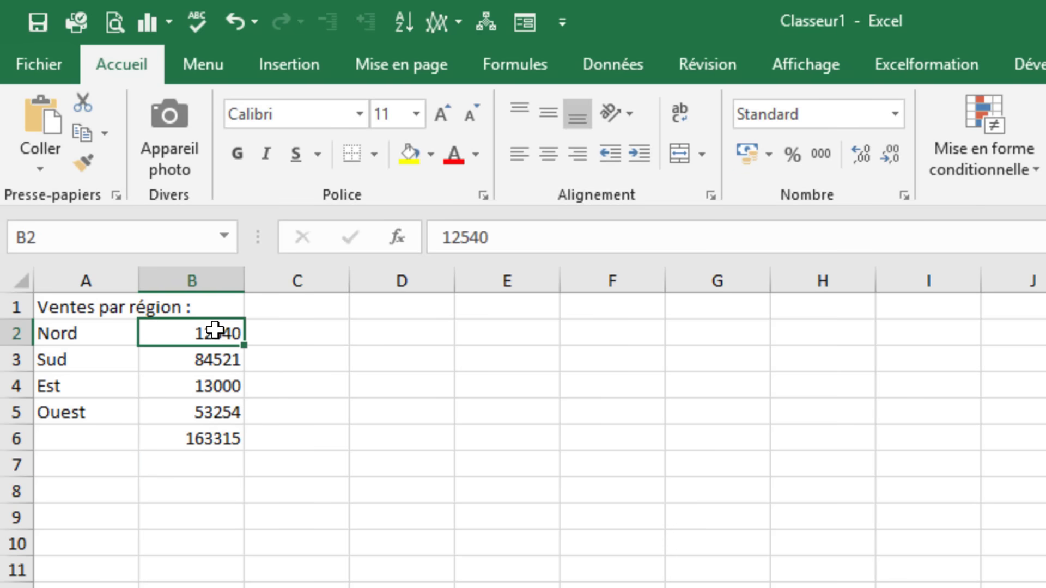
type("25000")
key("Return")
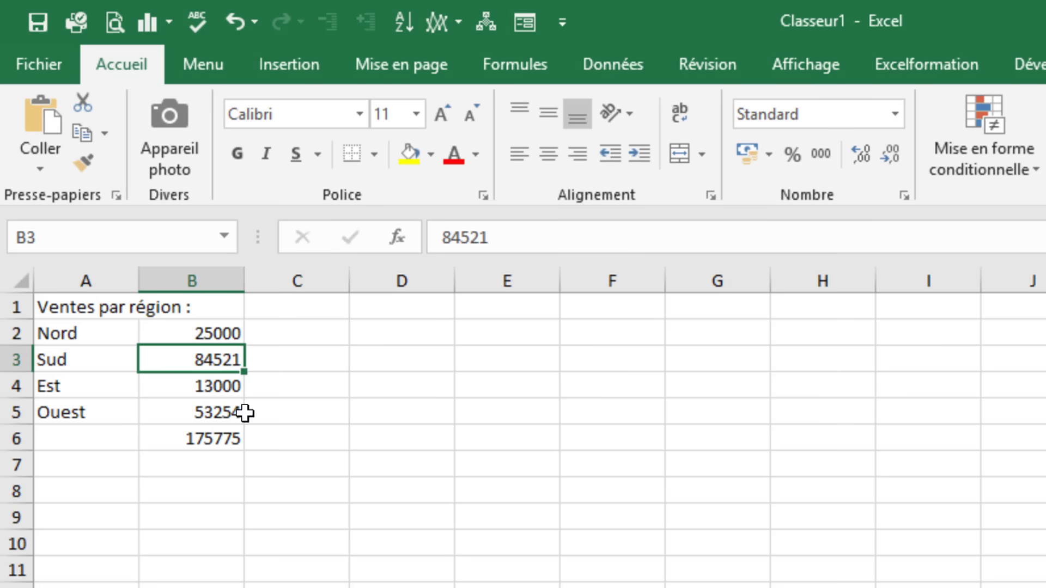
Make the title "Ventes par région :" in cell A1 bold and underlined
left_click(75, 299)
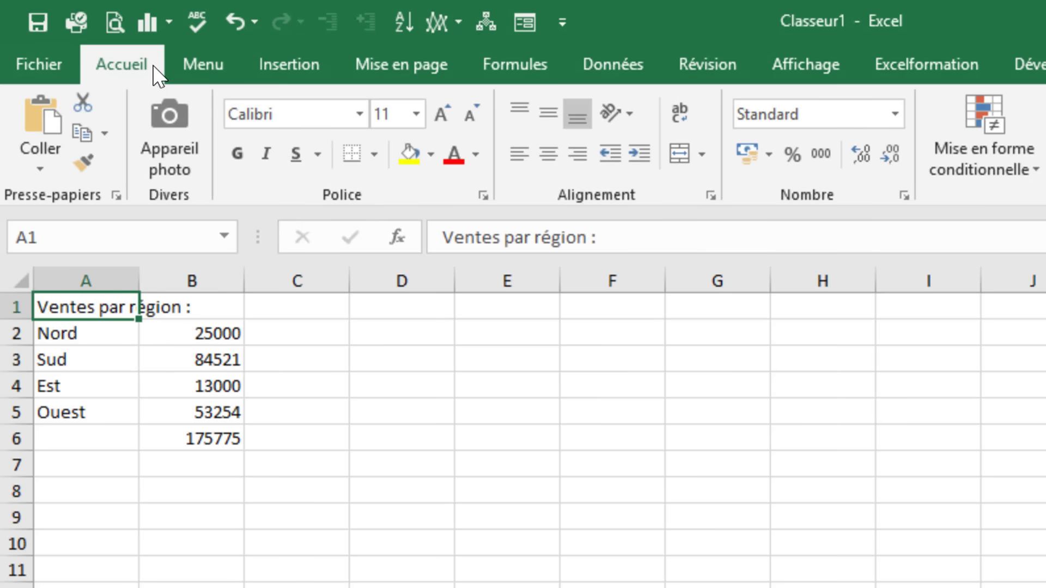
left_click(238, 166)
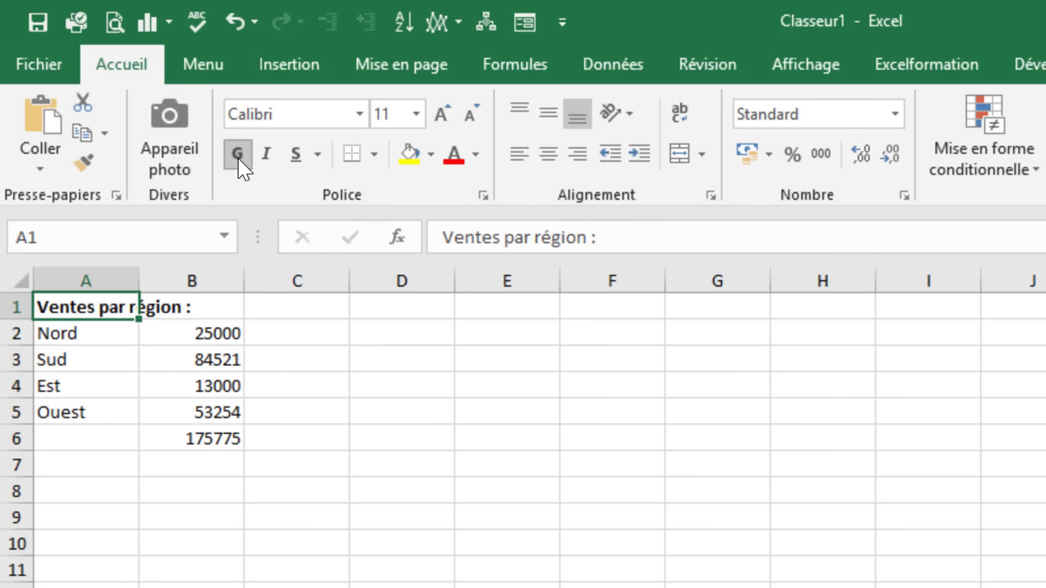
left_click(295, 156)
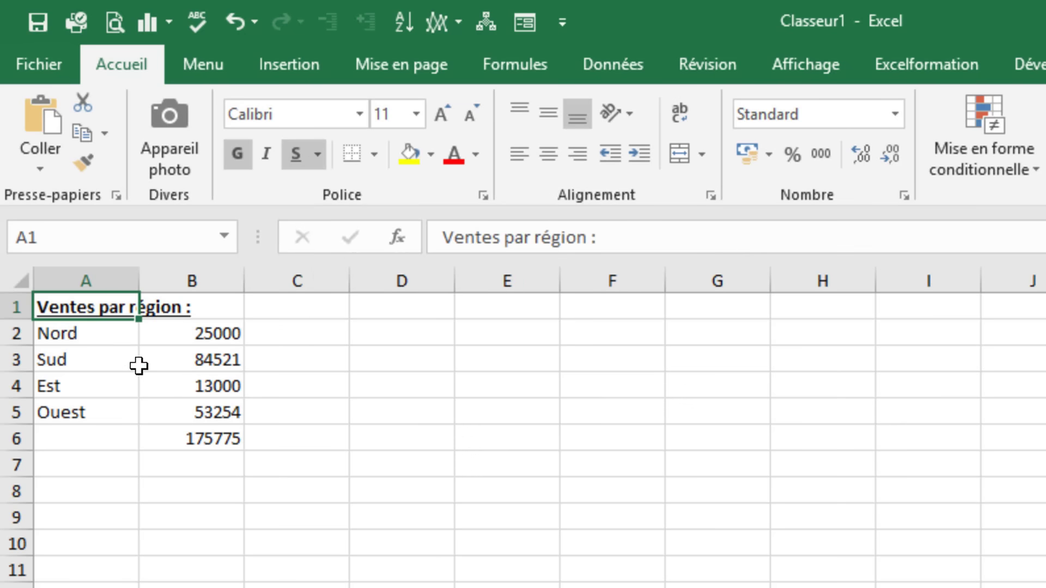
Insert two blank rows between the title in row 1 and the Nord row
left_click(113, 352)
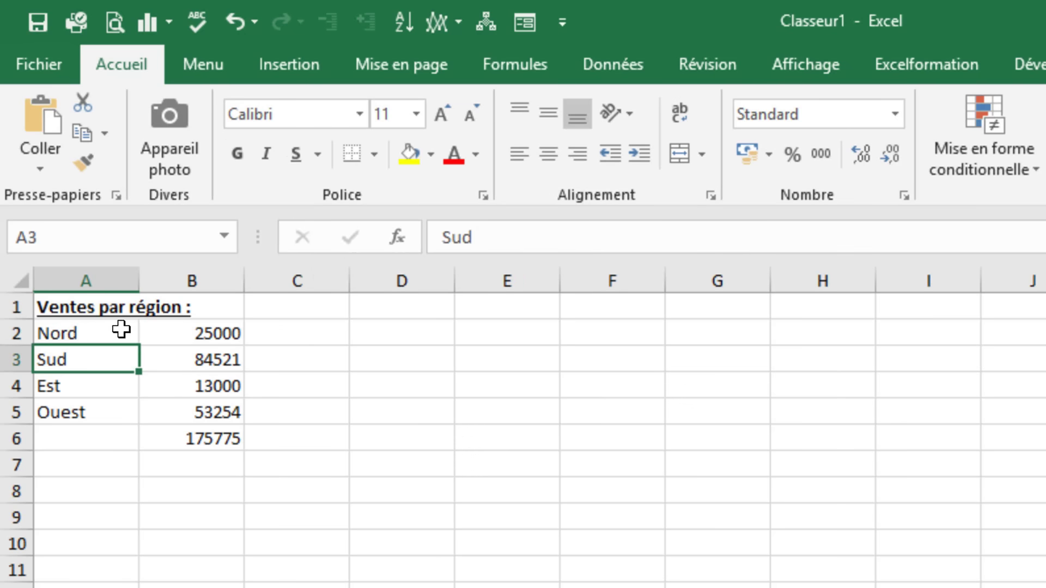
left_click(17, 333)
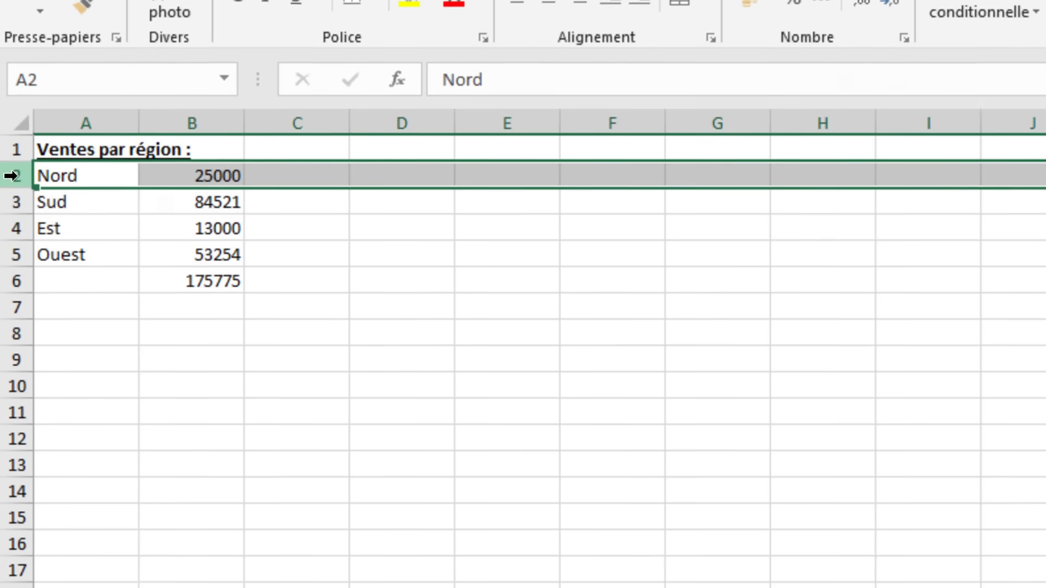
right_click(11, 333)
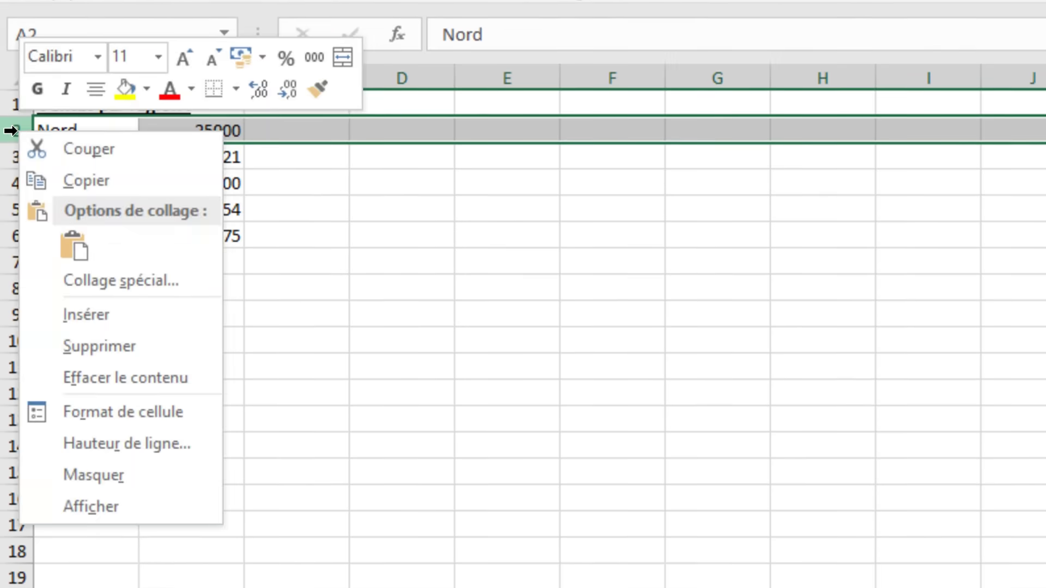
left_click(122, 315)
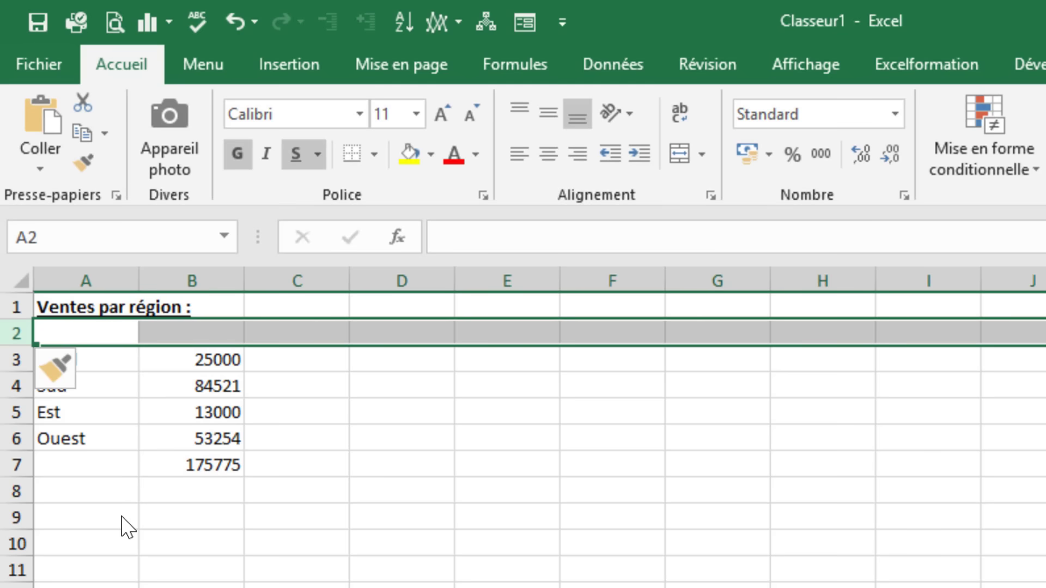
right_click(6, 334)
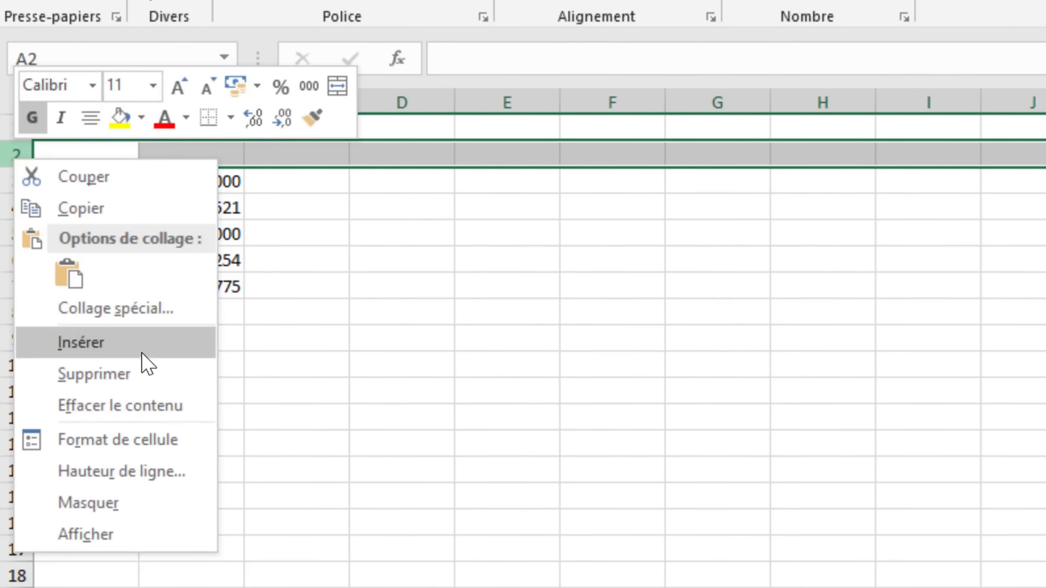
left_click(142, 353)
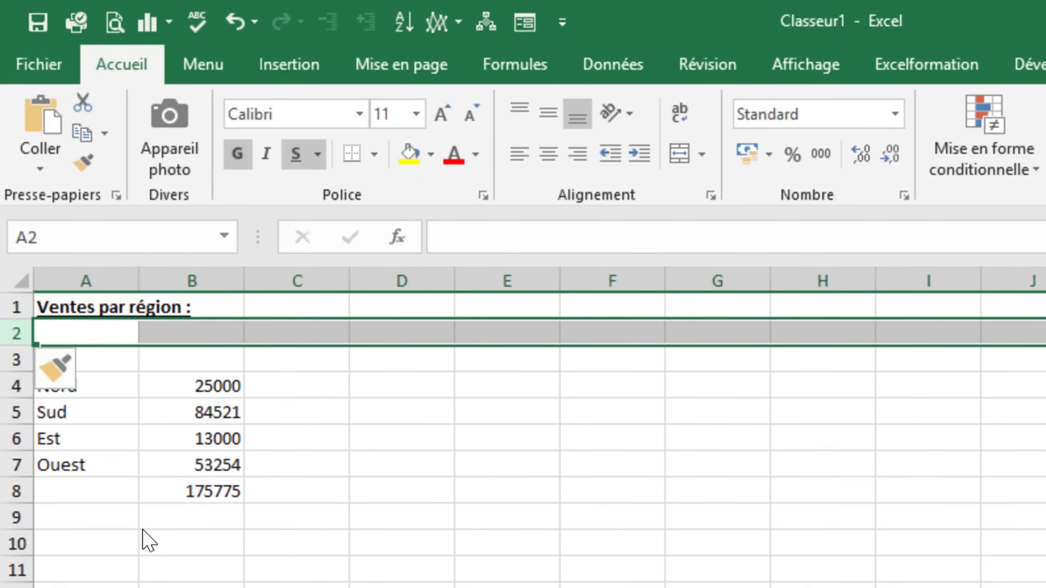
Enter the column headers "Région" in cell A3 and "Ventes annuelles (€)" in cell B3
left_click(108, 363)
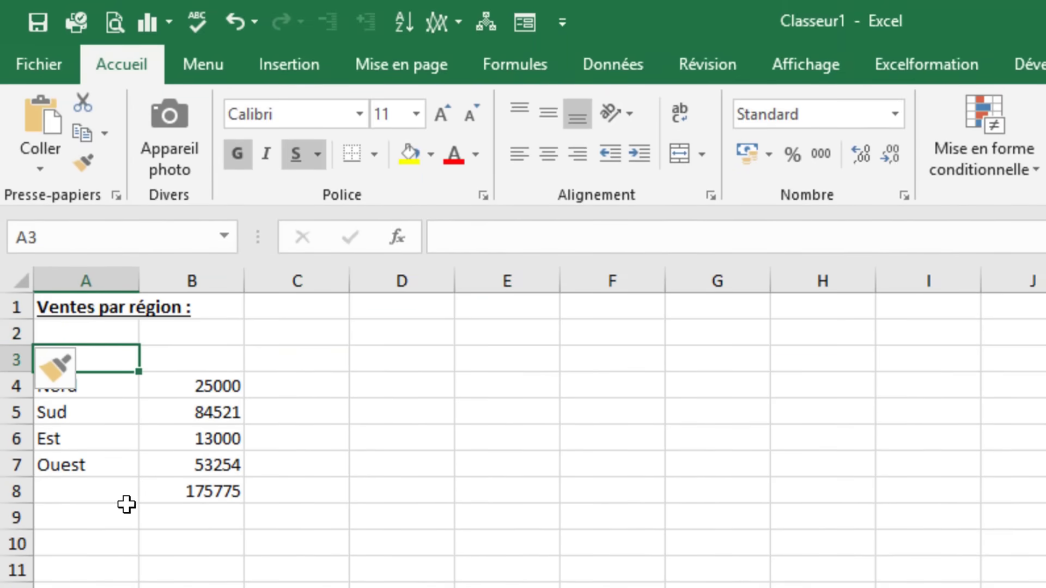
type("Ré")
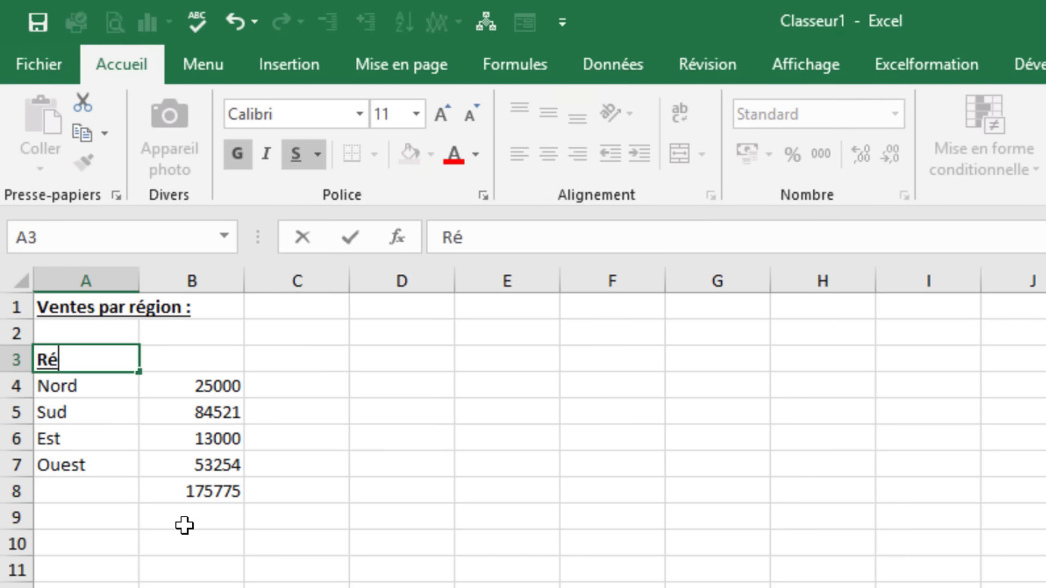
type("gion")
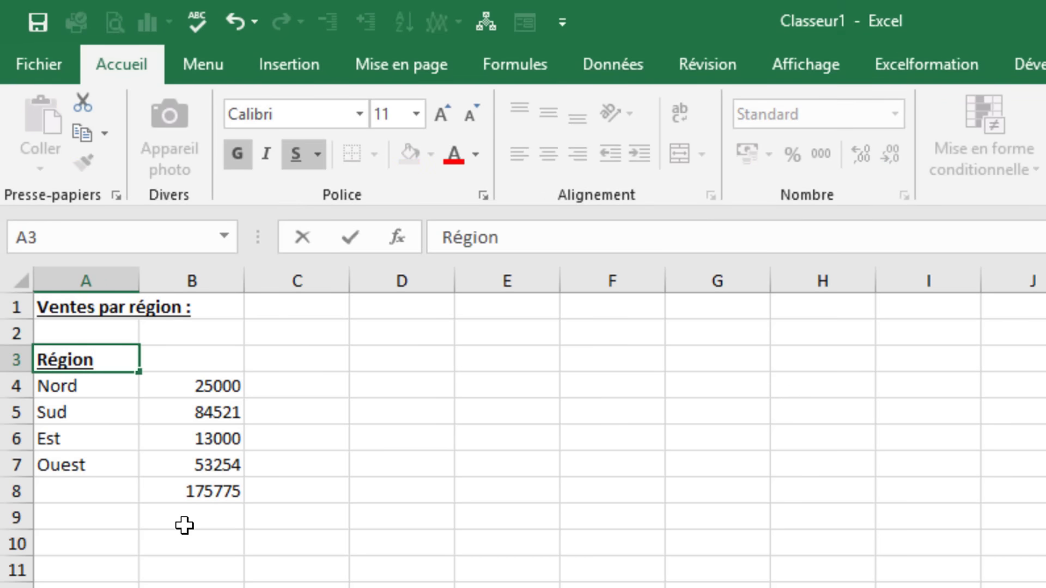
key("Tab")
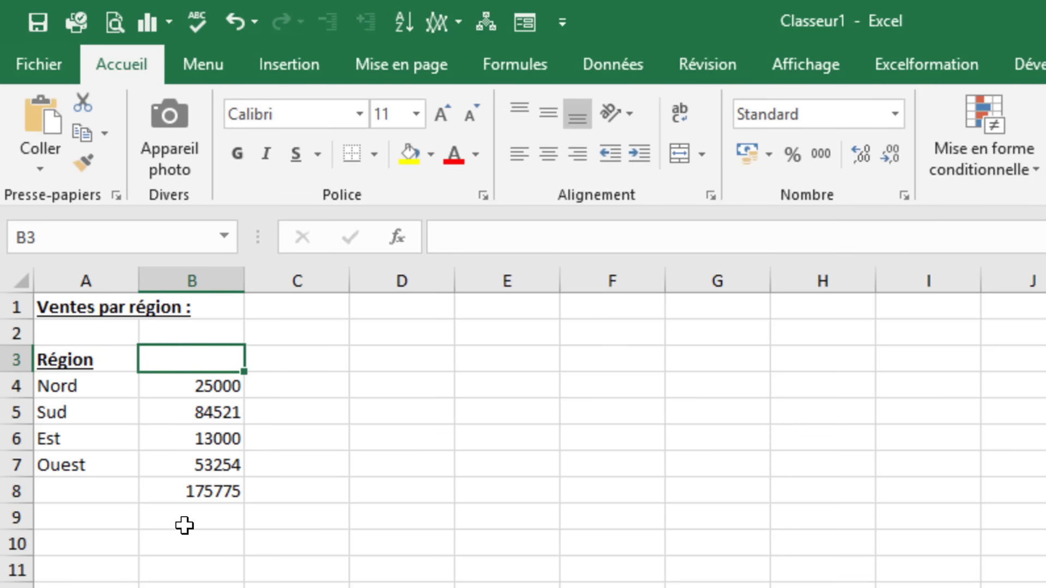
type("Ventes an")
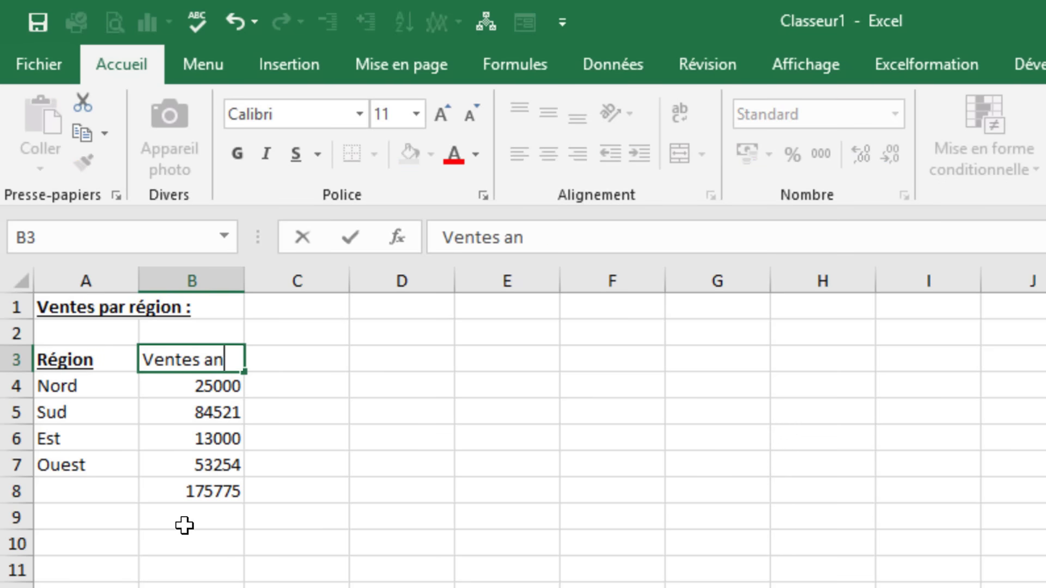
type("nuelles ")
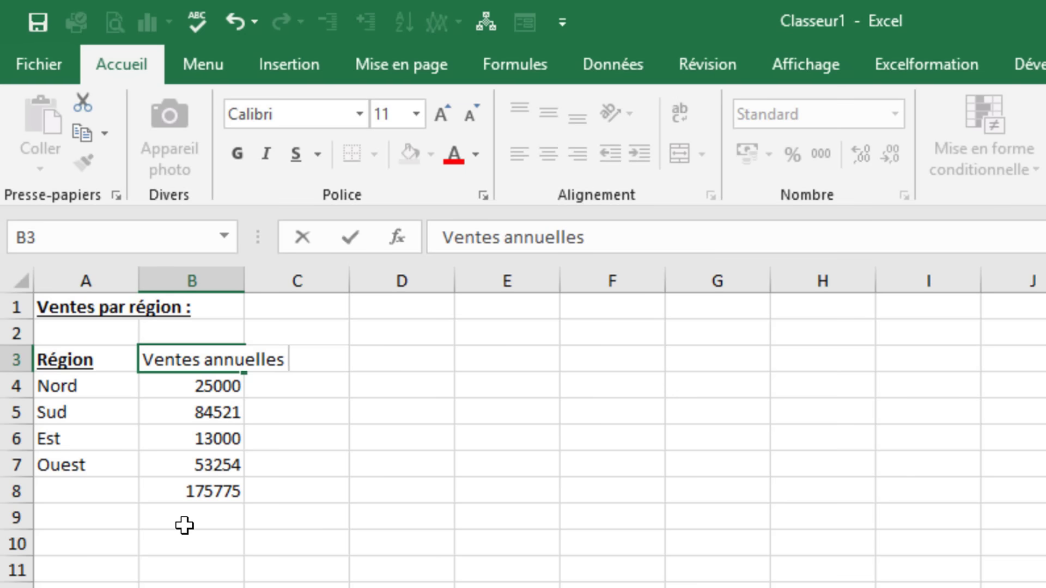
type("(€)")
left_click(117, 381)
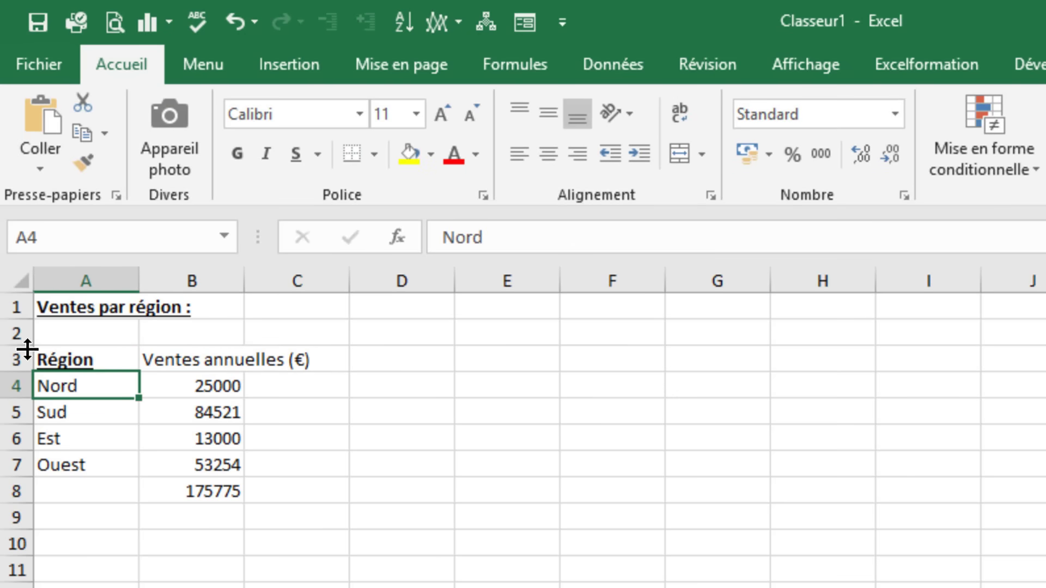
Remove the bold and underline formatting from the "Région" header in cell A3
left_click(111, 358)
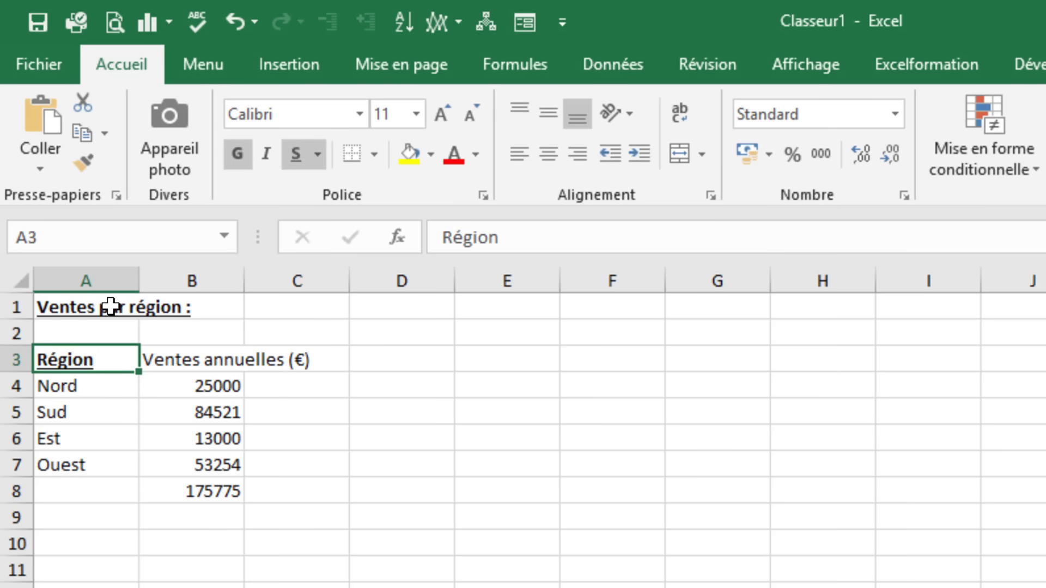
left_click(230, 156)
left_click(296, 146)
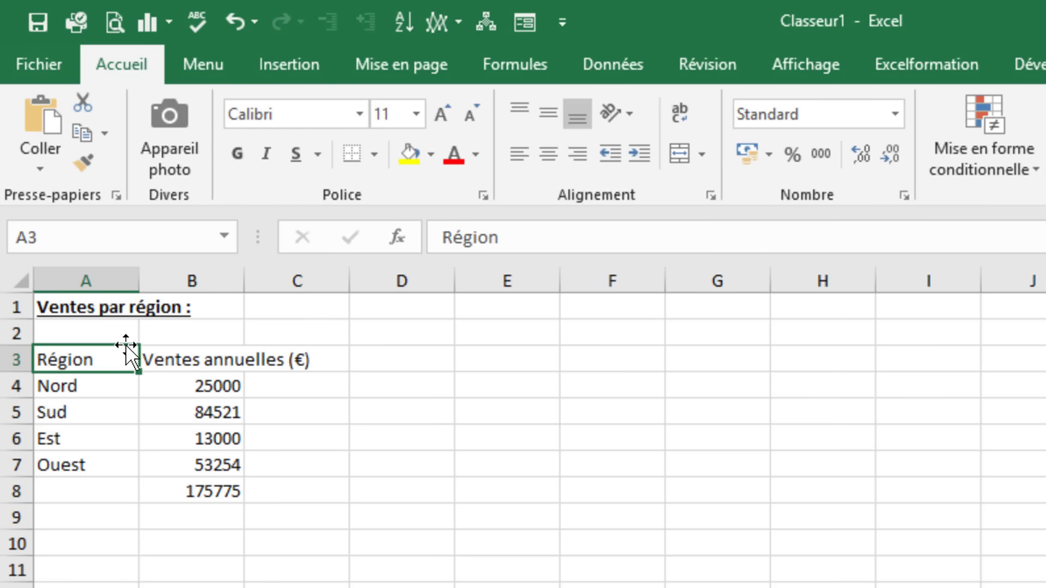
Widen column B to about 20 (145 pixels) so the "Ventes annuelles (€)" header fits
left_click(205, 360)
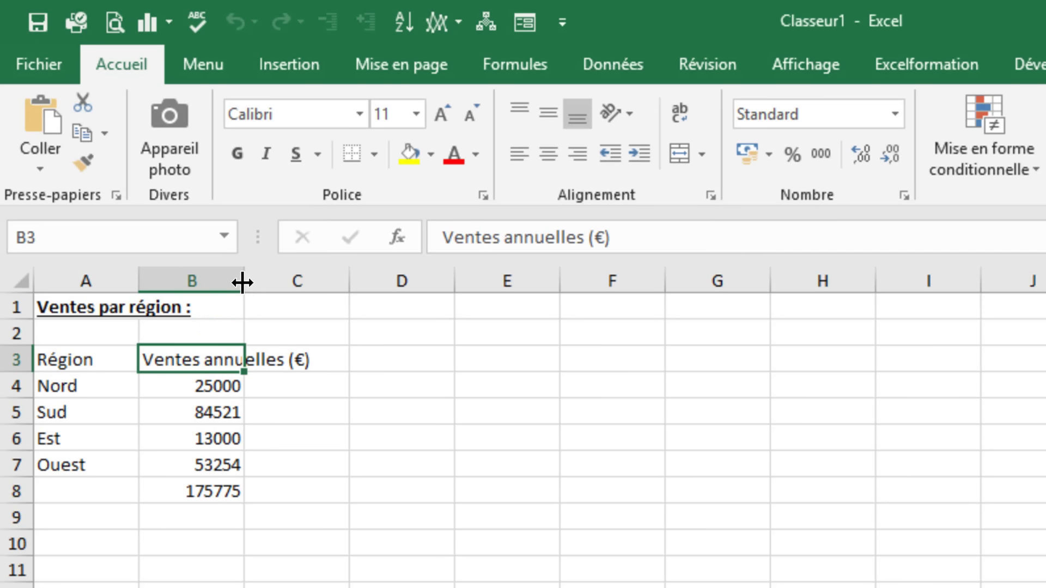
left_click_drag(242, 282, 327, 285)
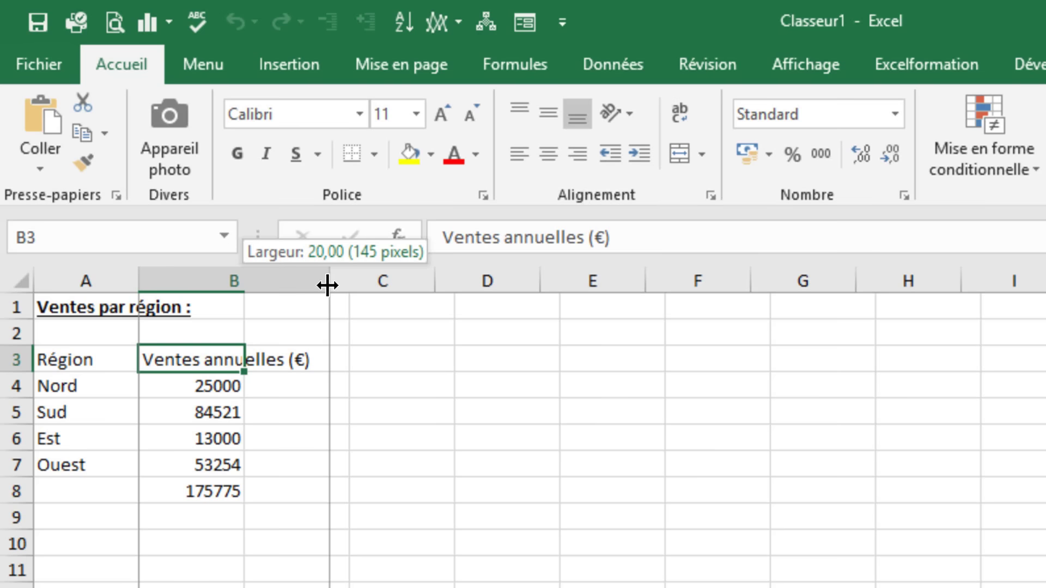
left_click_drag(328, 285, 328, 285)
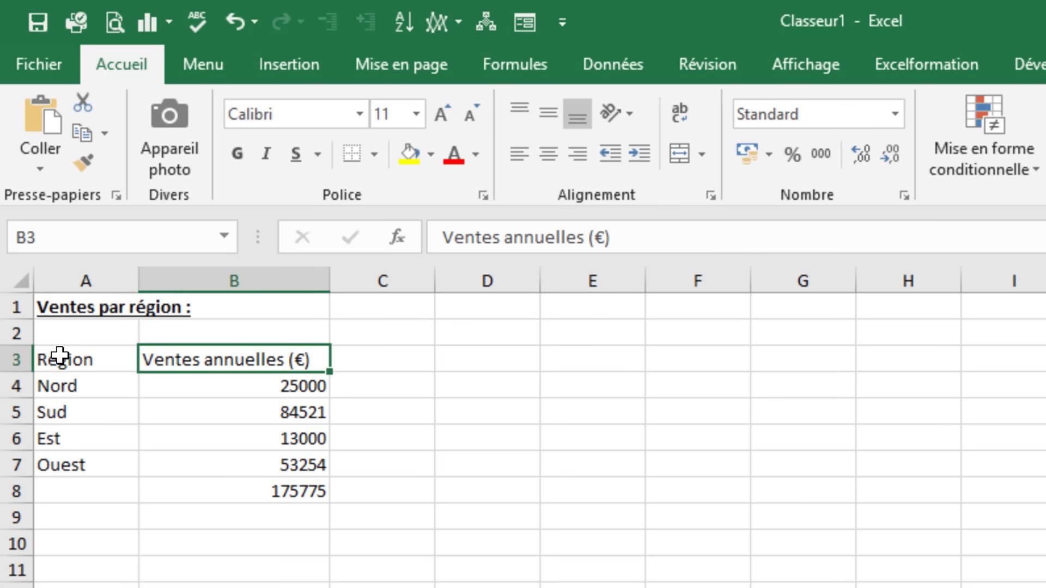
Fill the header cells A3:B3 with a light blue theme colour, then select the total in B8
left_click_drag(60, 357, 165, 360)
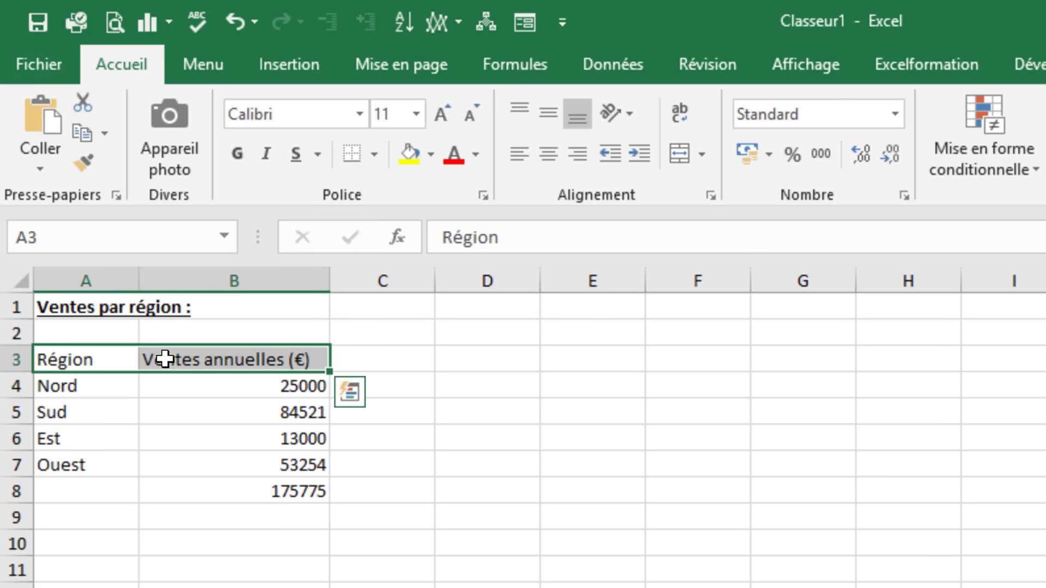
left_click(431, 154)
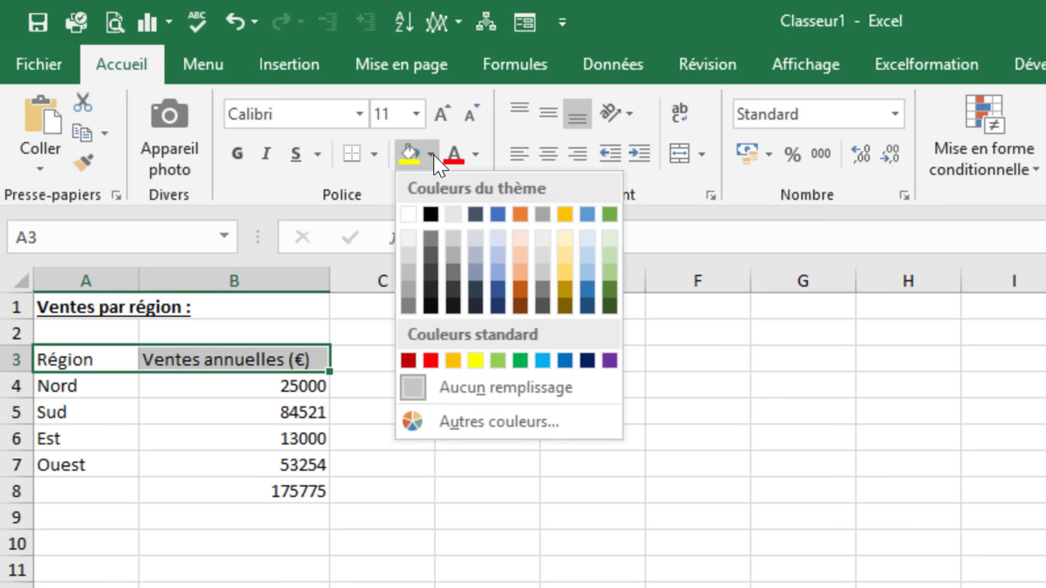
left_click(587, 256)
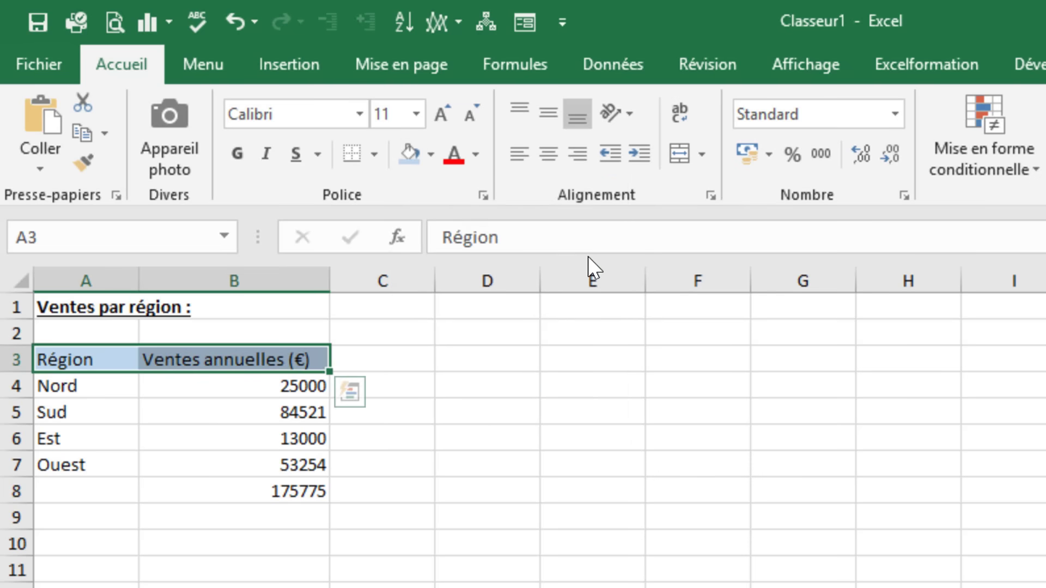
left_click(294, 487)
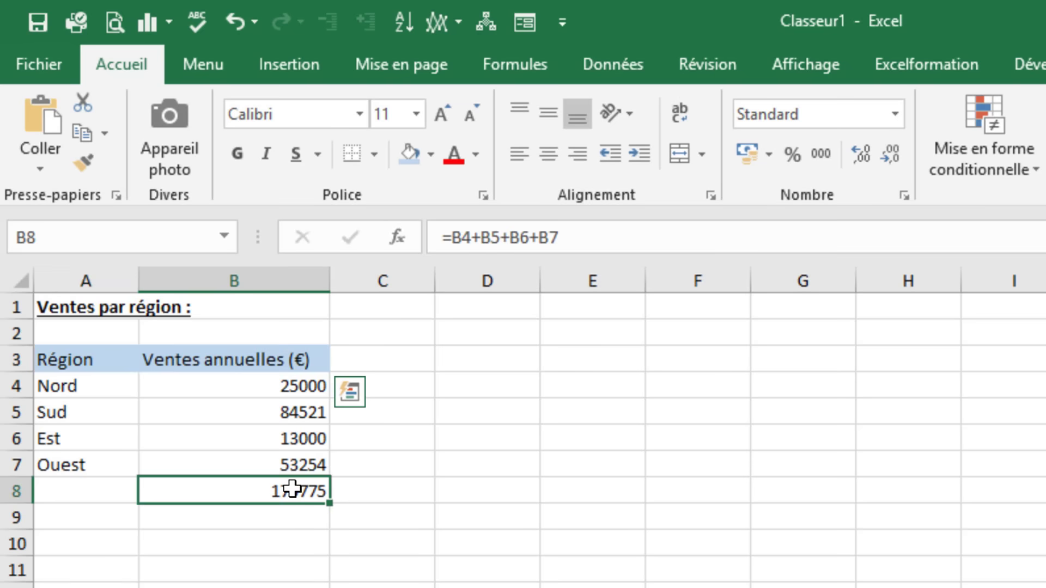
Fill the total cell B8 with a medium blue theme colour and the region names in A4:A7 with the lightest blue
left_click(430, 154)
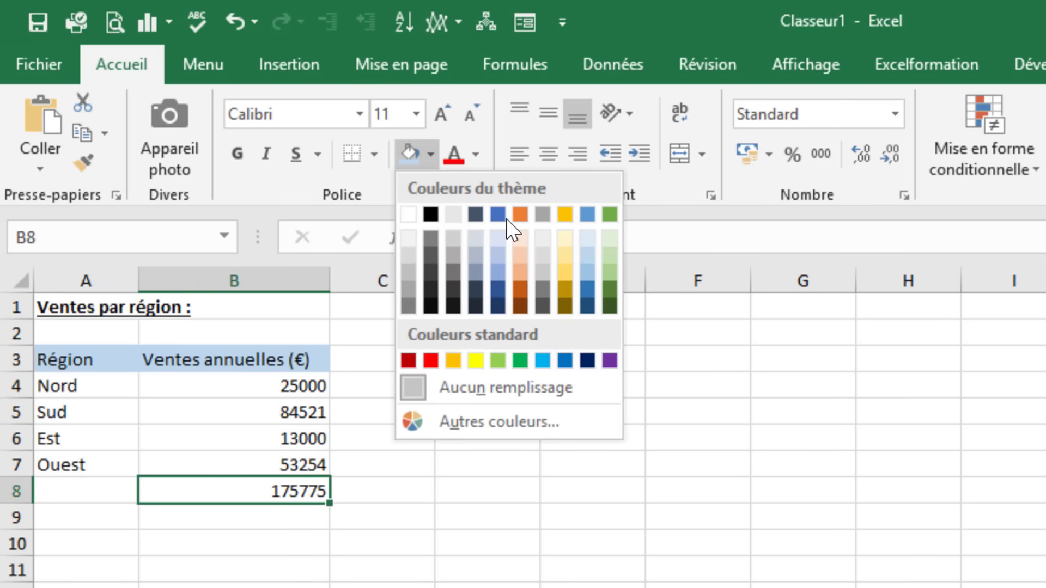
left_click(587, 270)
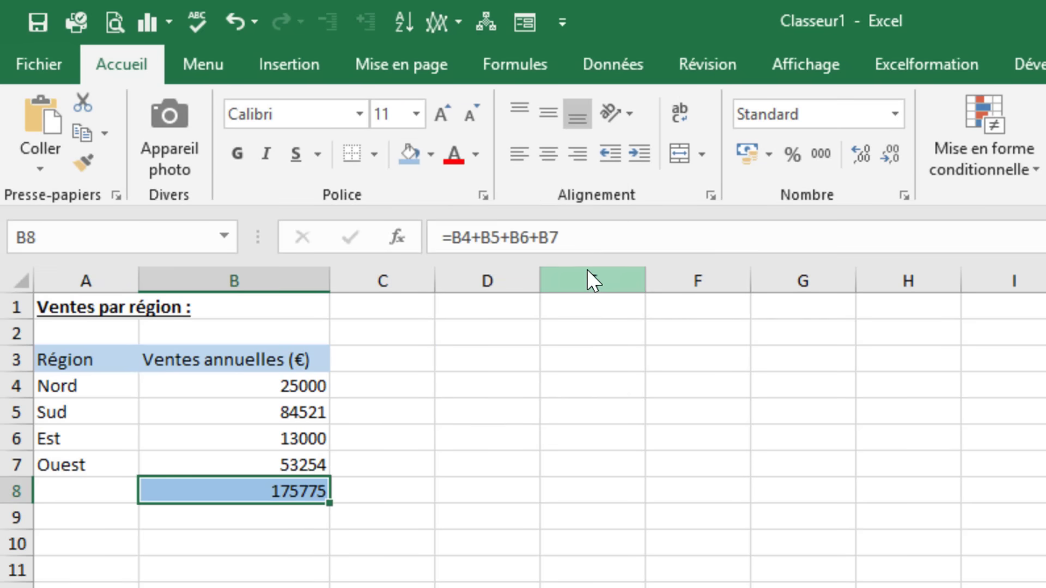
left_click_drag(109, 375, 102, 459)
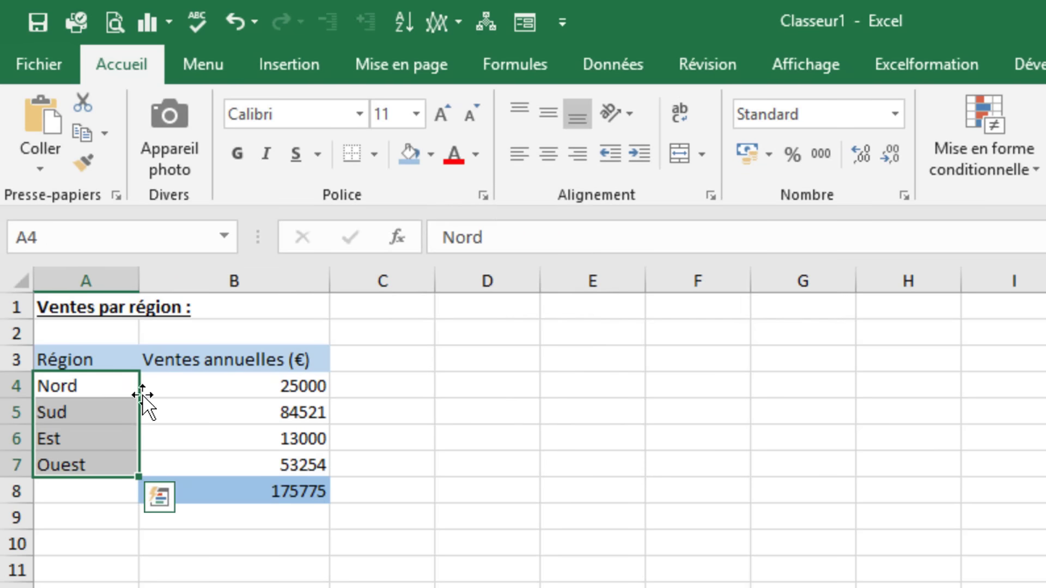
left_click(431, 154)
left_click(591, 245)
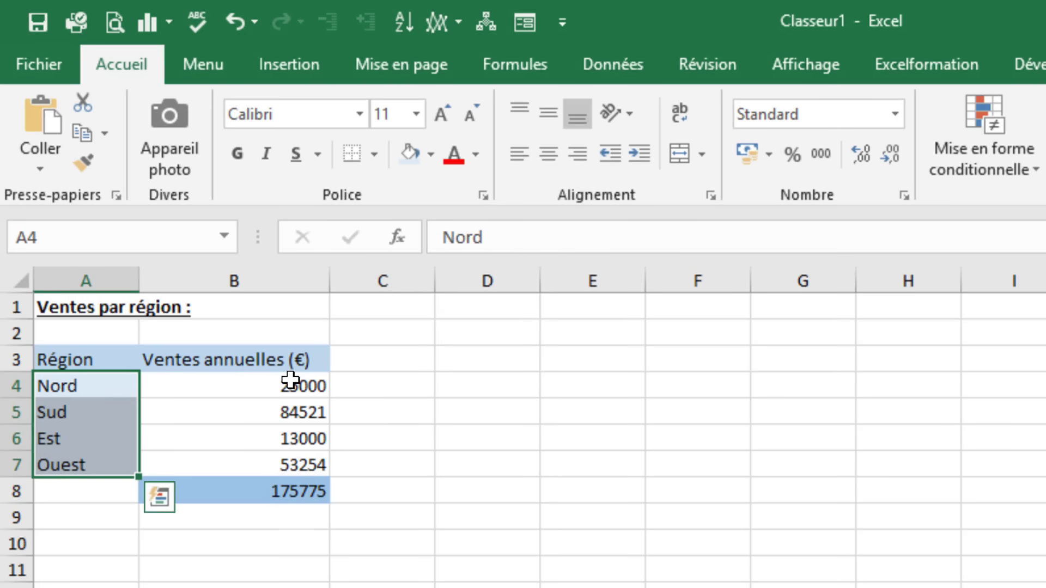
Format the sales figures and total in B4:B8 as Monétaire (€) with no decimal places
left_click_drag(289, 383, 289, 497)
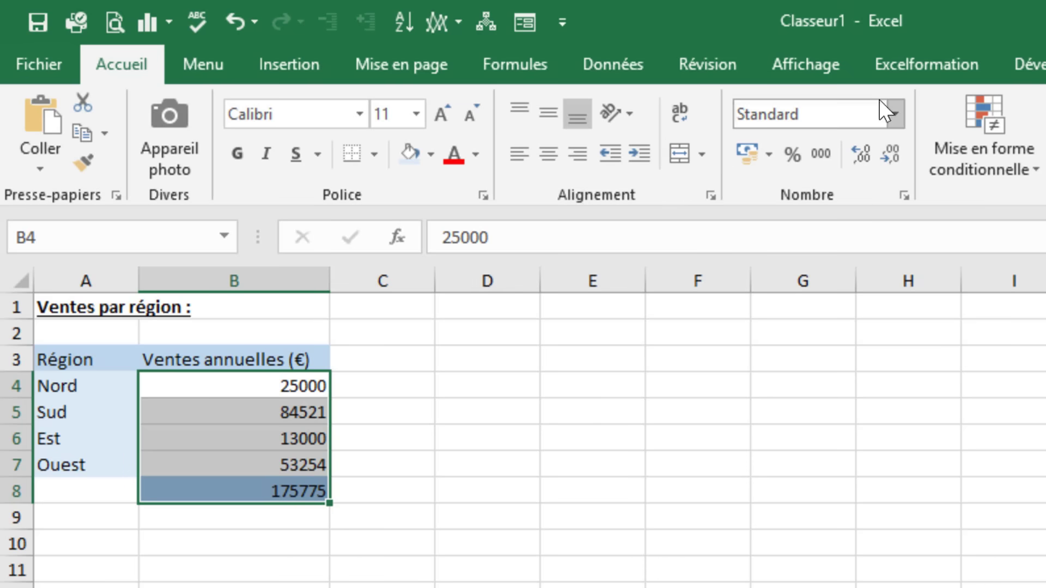
left_click(896, 113)
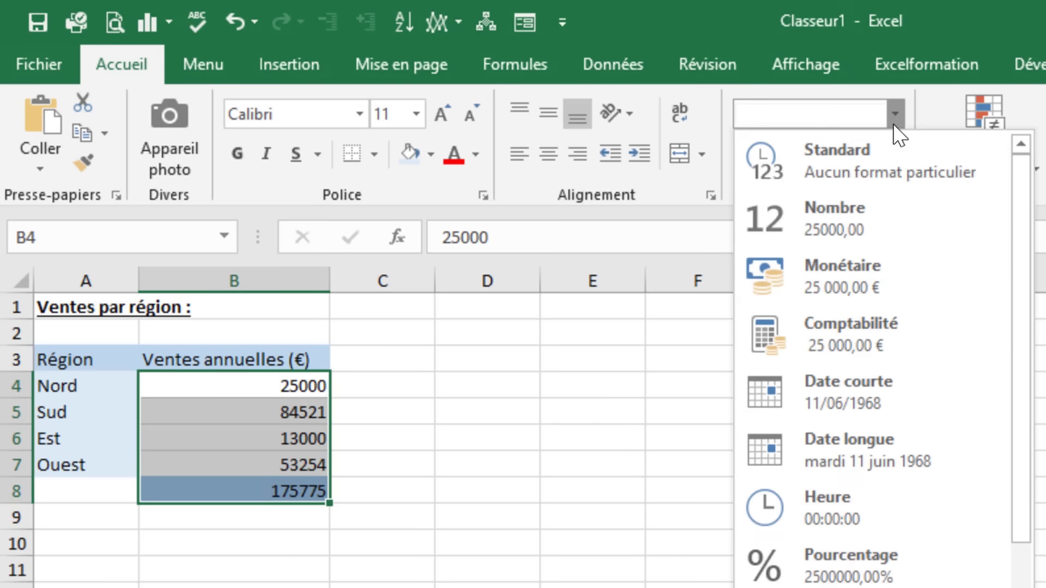
left_click(861, 273)
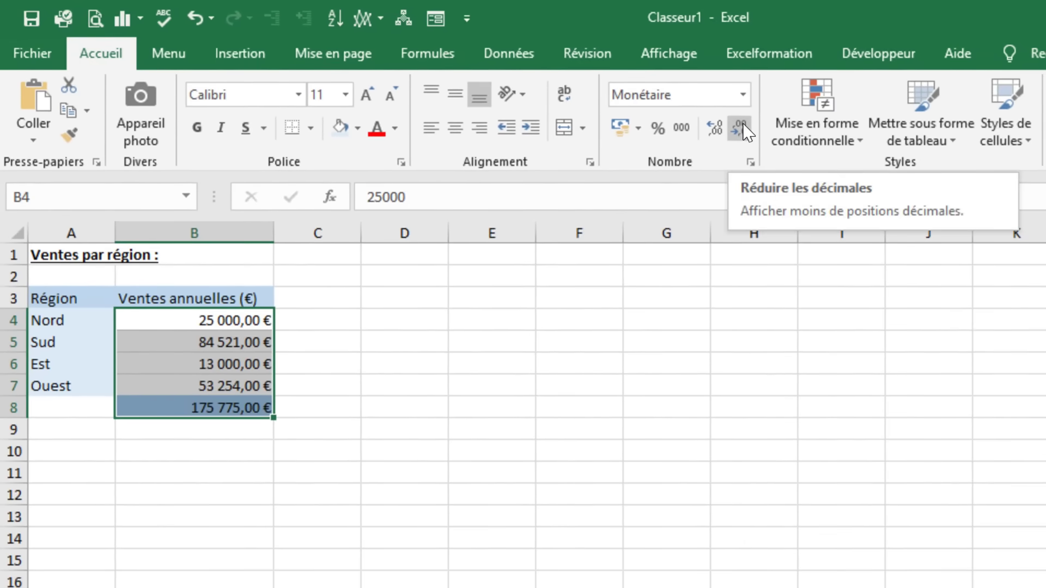
left_click(742, 127)
left_click(742, 127)
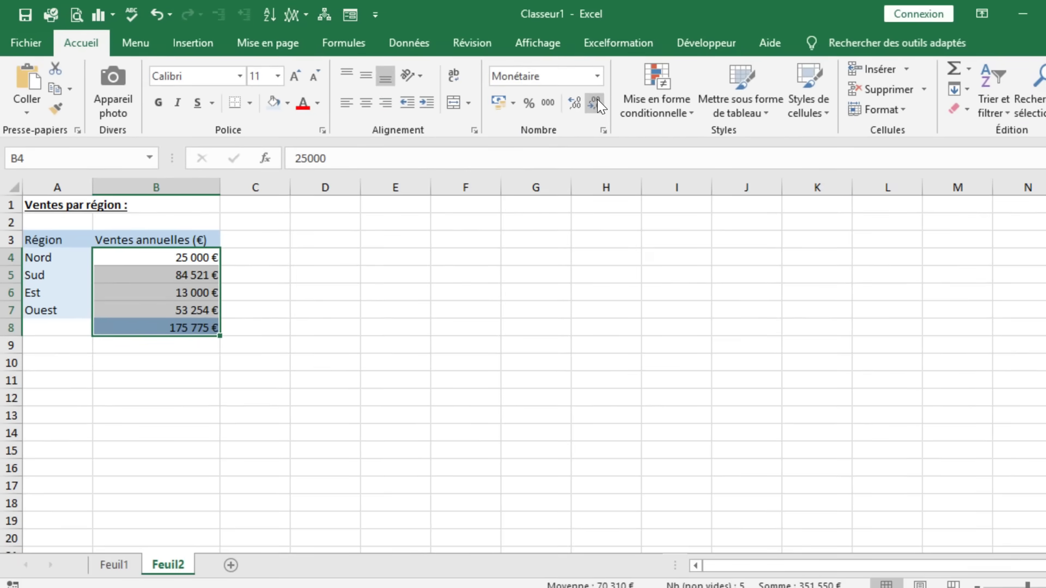